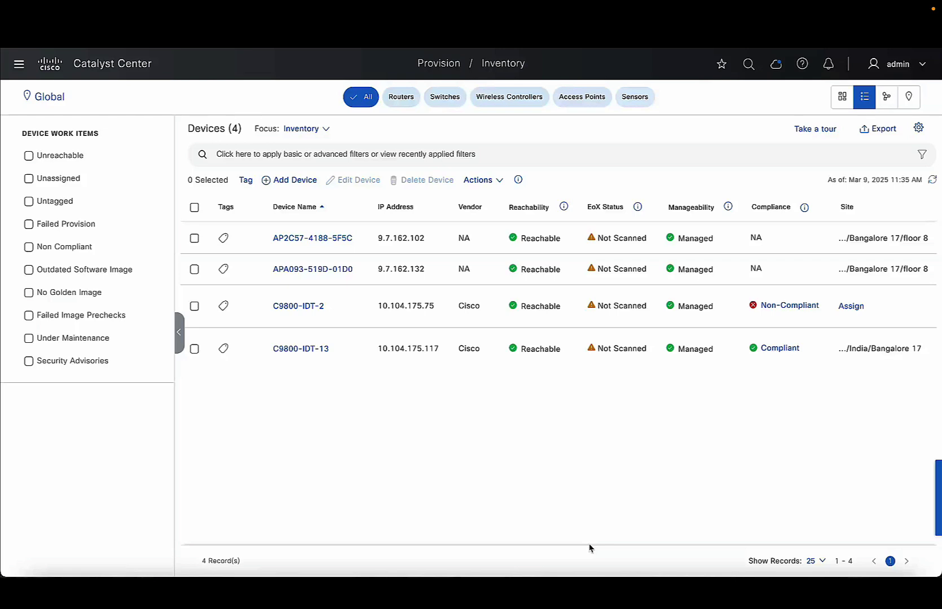
- Enable per-device configuration on C9800-IDT-13 from its device details, then return to Inventory
click(294, 349)
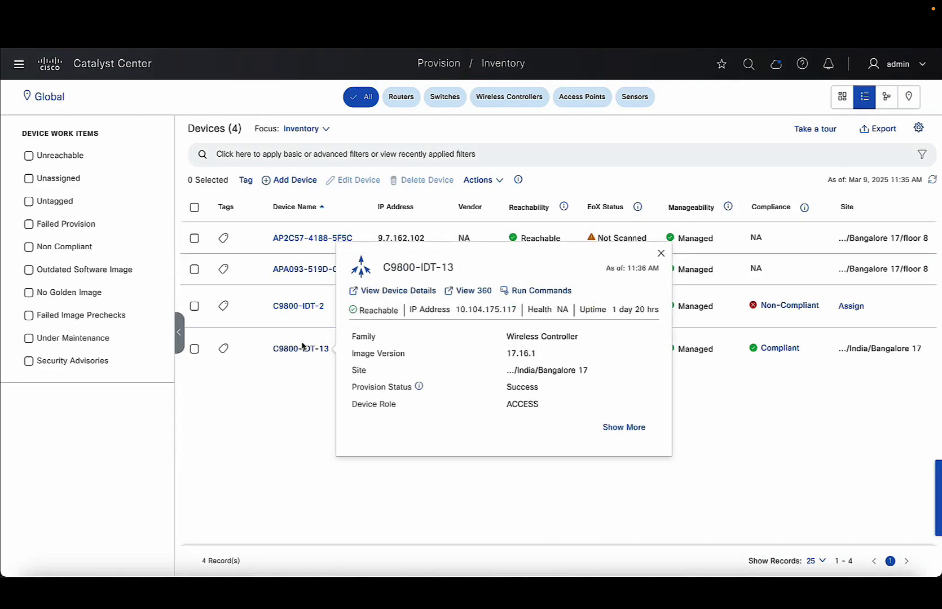
click(404, 291)
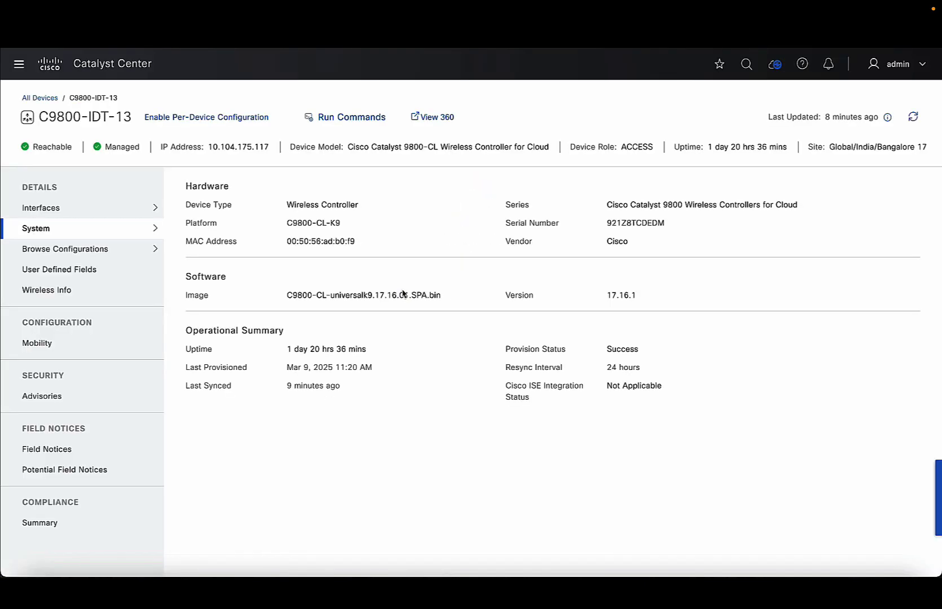
click(204, 119)
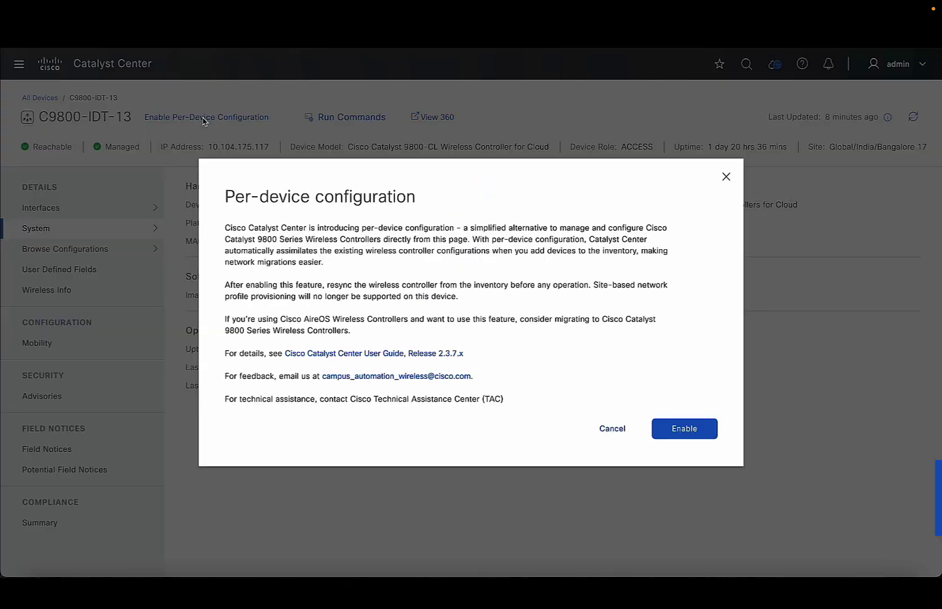
click(660, 424)
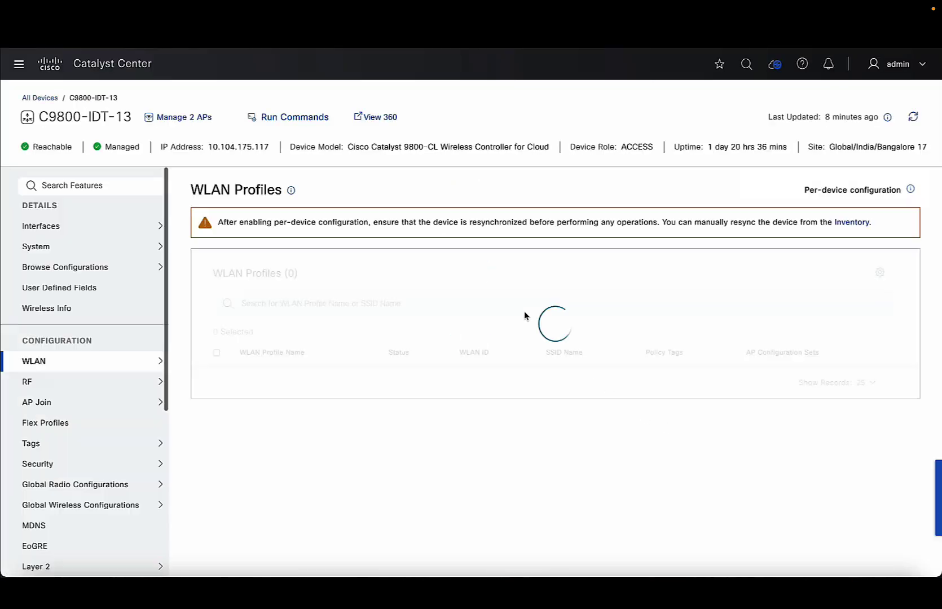
click(852, 223)
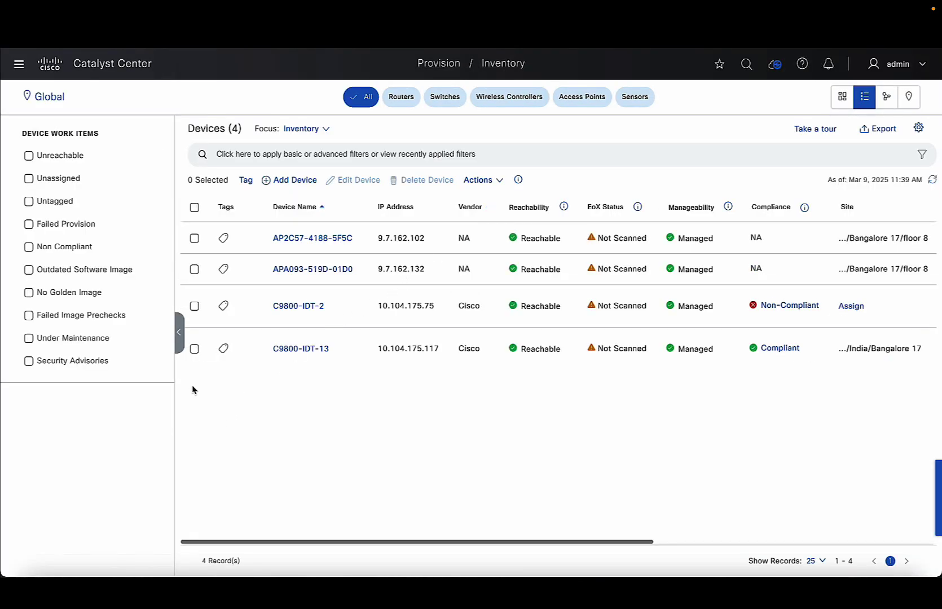
- Select C9800-IDT-13 and run Inventory > Resync Device, confirming with OK
click(194, 349)
click(478, 179)
mouse_move(497, 204)
click(651, 217)
click(480, 180)
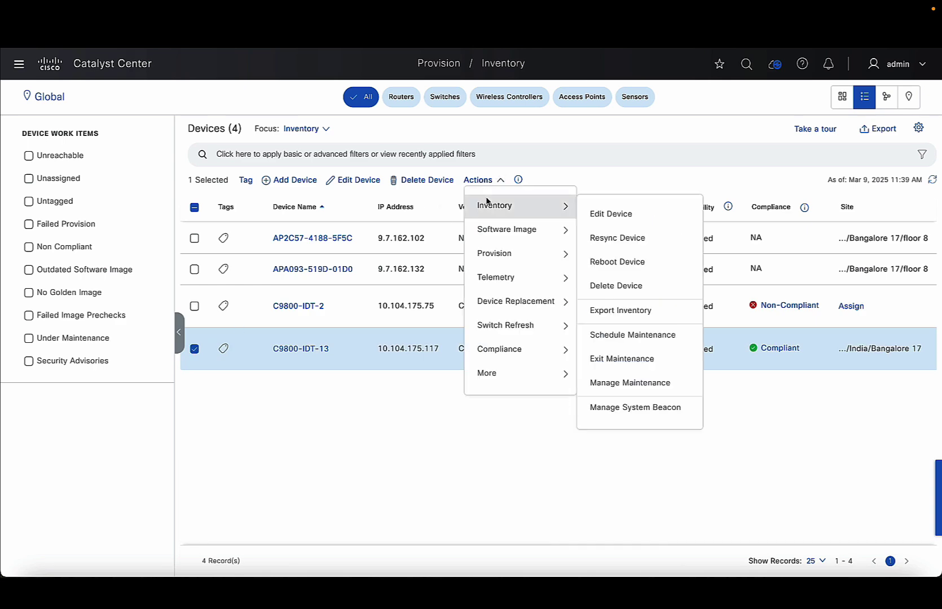
click(617, 239)
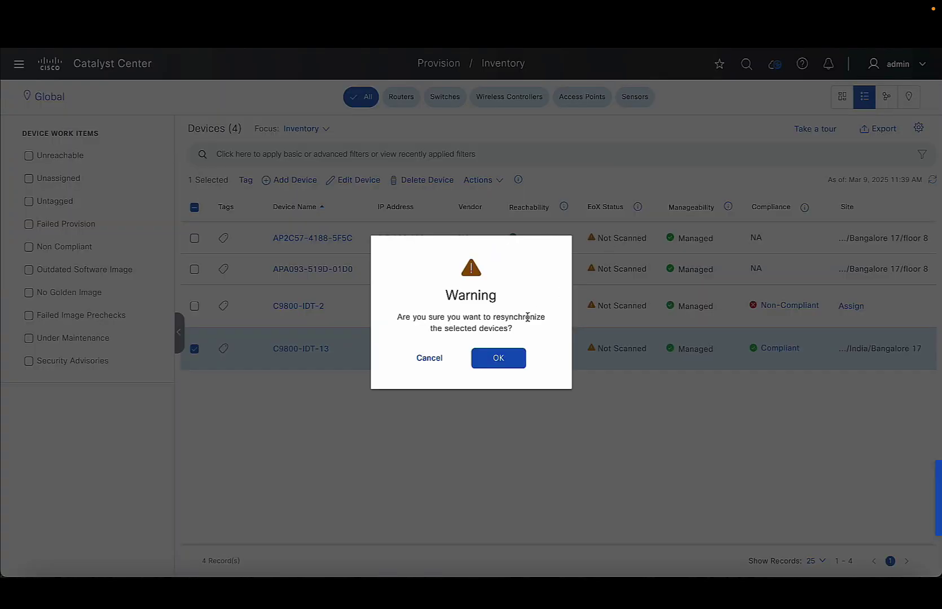
click(506, 355)
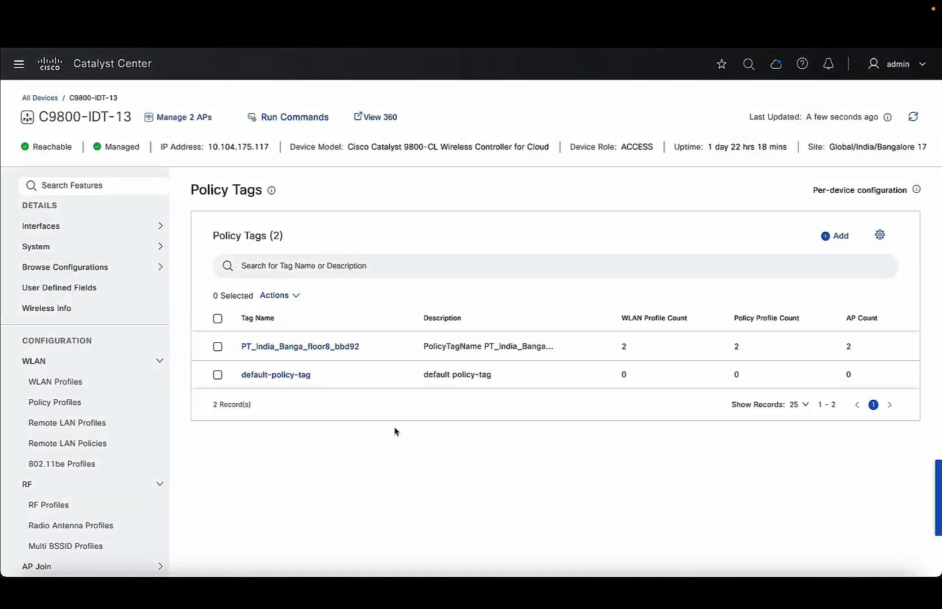
- Open the VT-Ent_profile WLAN profile and review its General and Layer 2 settings
click(48, 382)
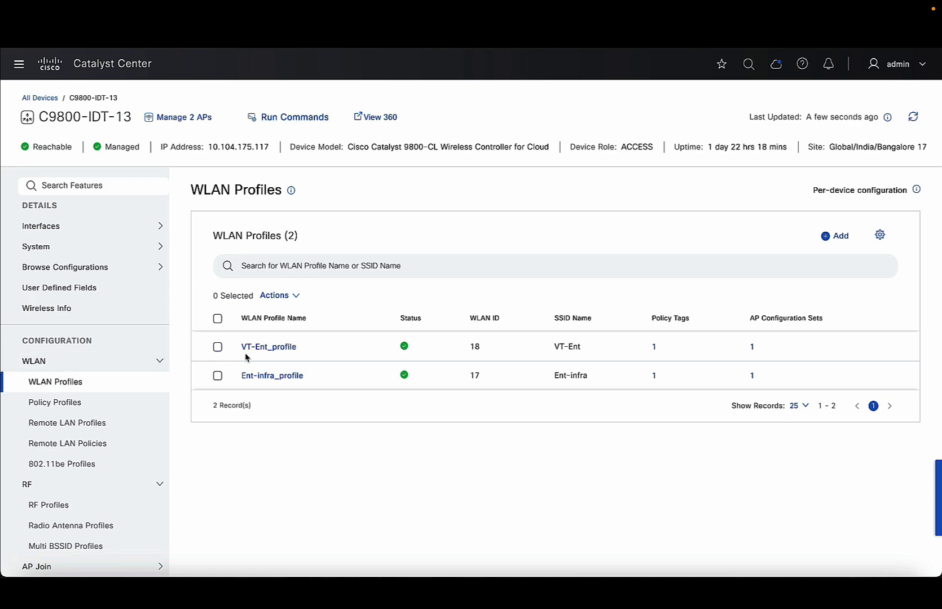
click(282, 352)
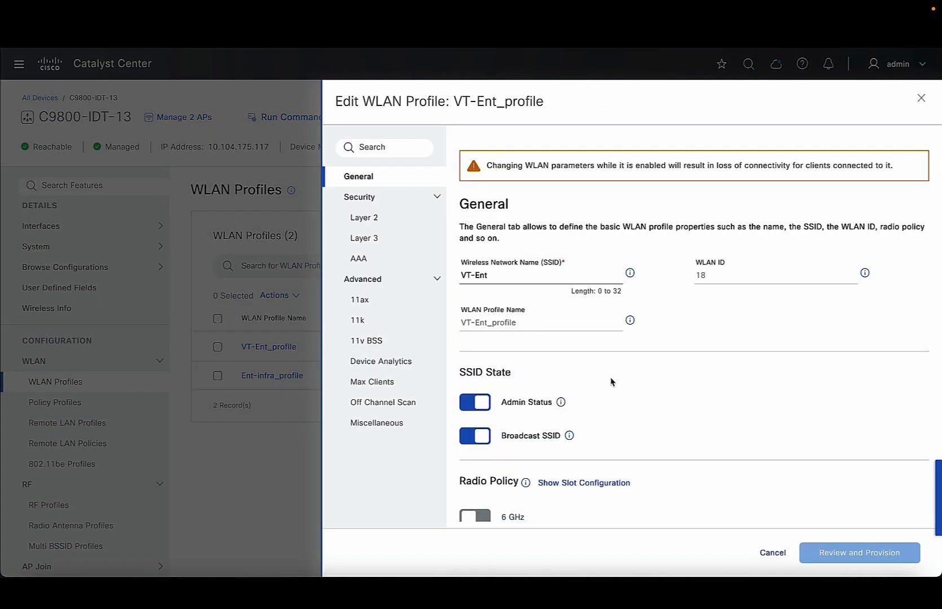
scroll(612, 381, down, 2)
scroll(611, 382, down, 2)
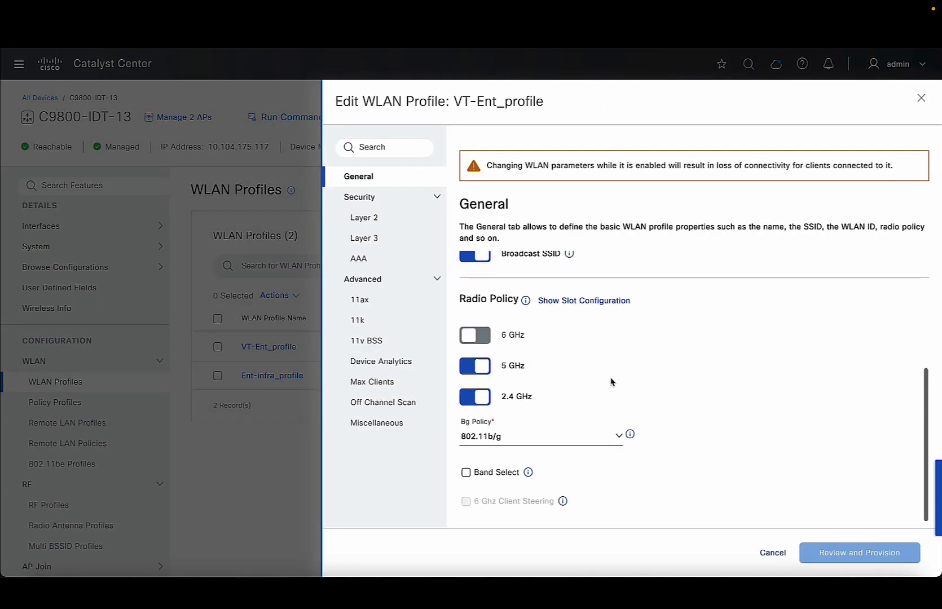
click(381, 220)
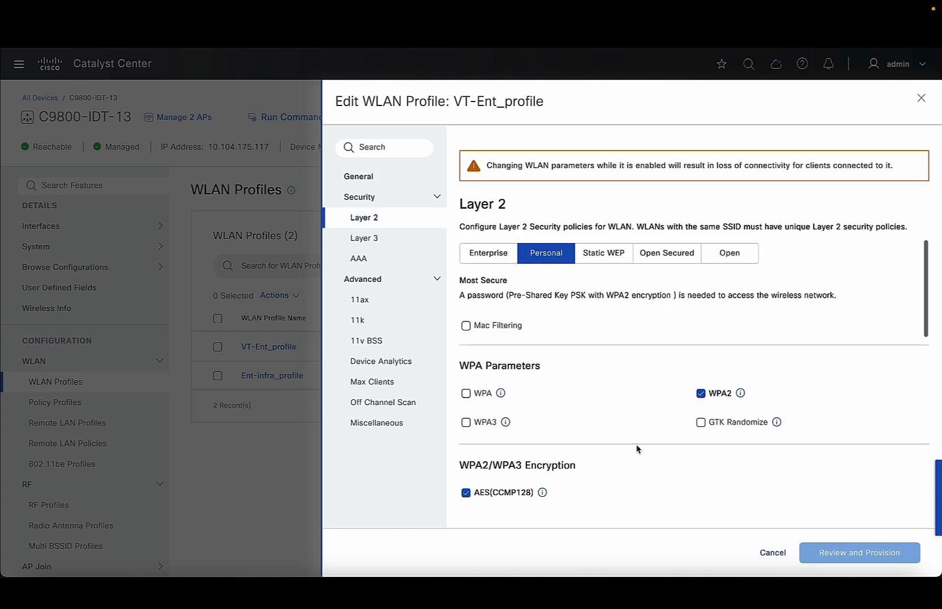
scroll(637, 449, down, 8)
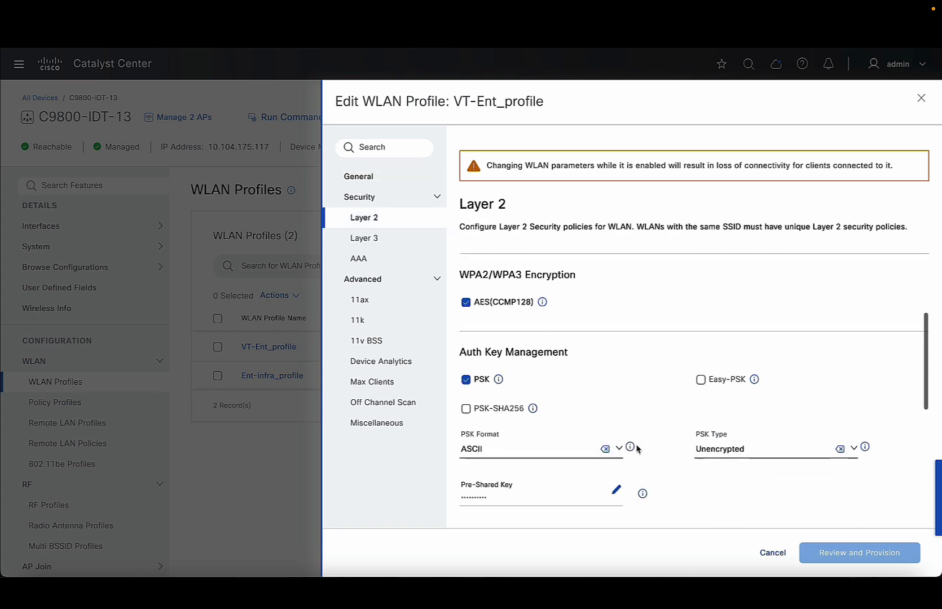
scroll(637, 449, down, 5)
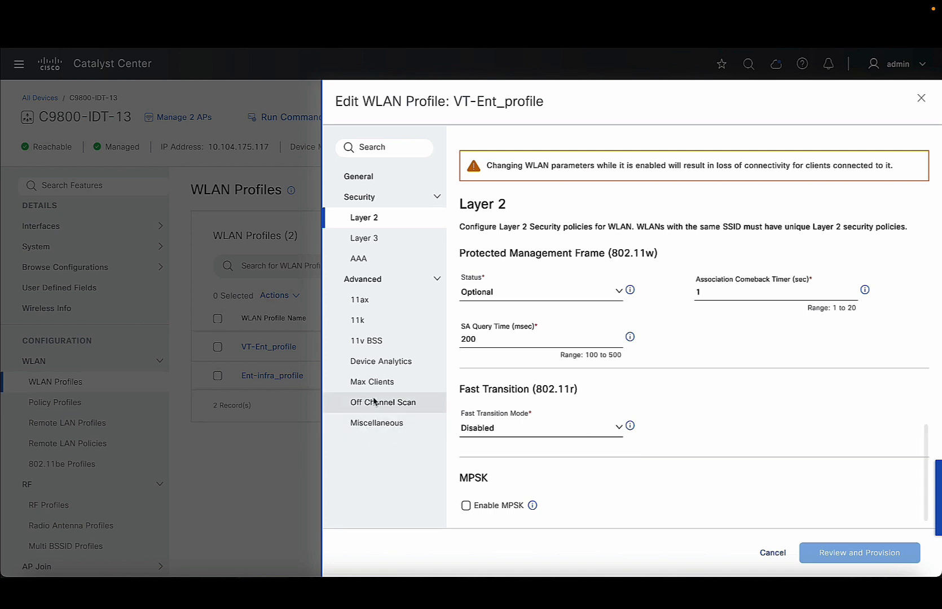
- Review the AAA and Layer 3 settings, then close the editor without saving
click(370, 263)
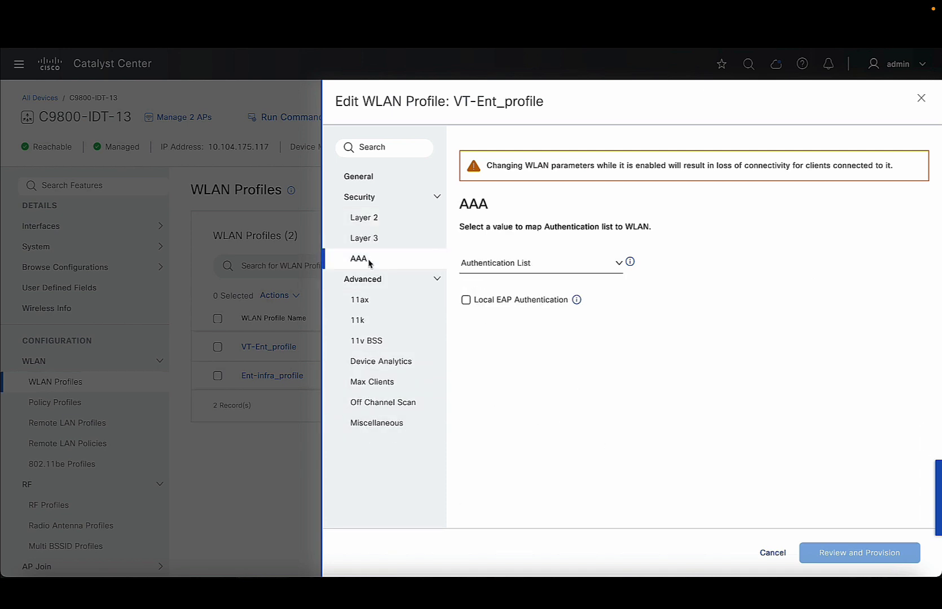
click(384, 244)
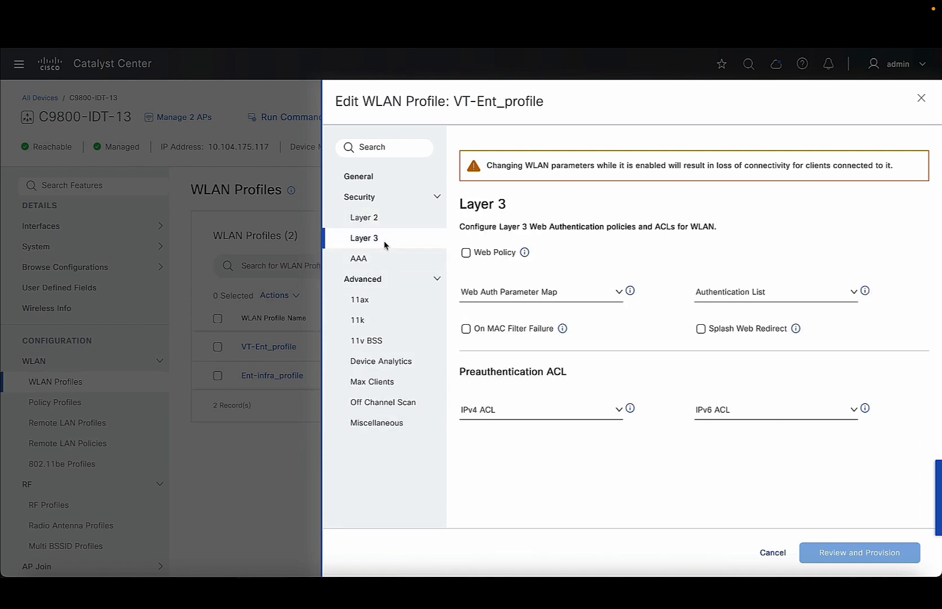
click(921, 99)
click(116, 406)
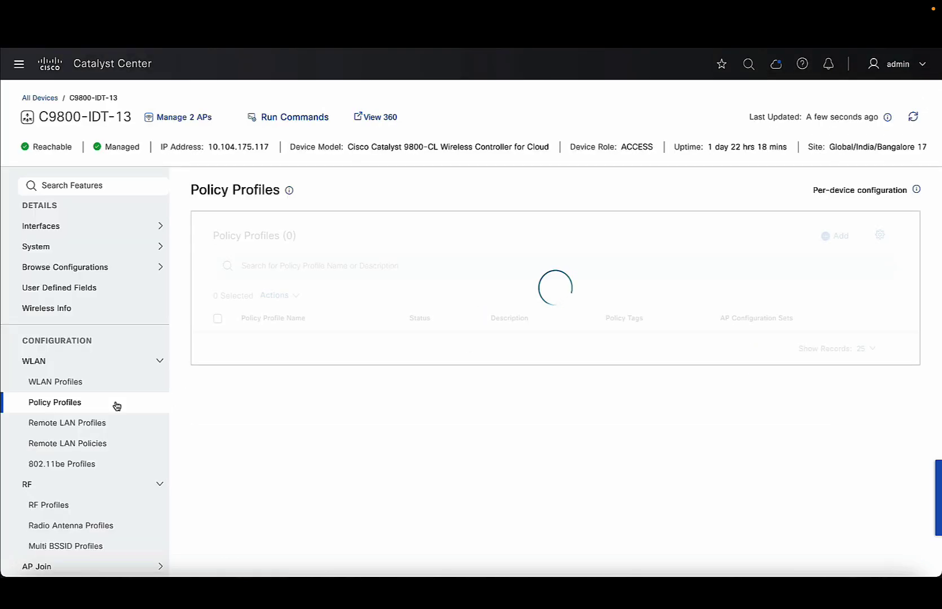
scroll(120, 474, down, 3)
scroll(120, 474, down, 3)
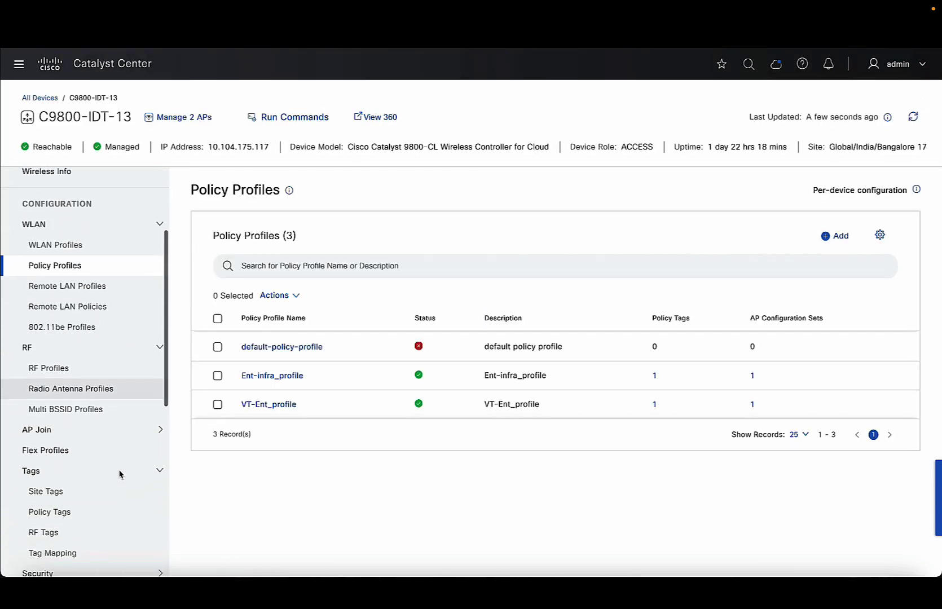
click(66, 465)
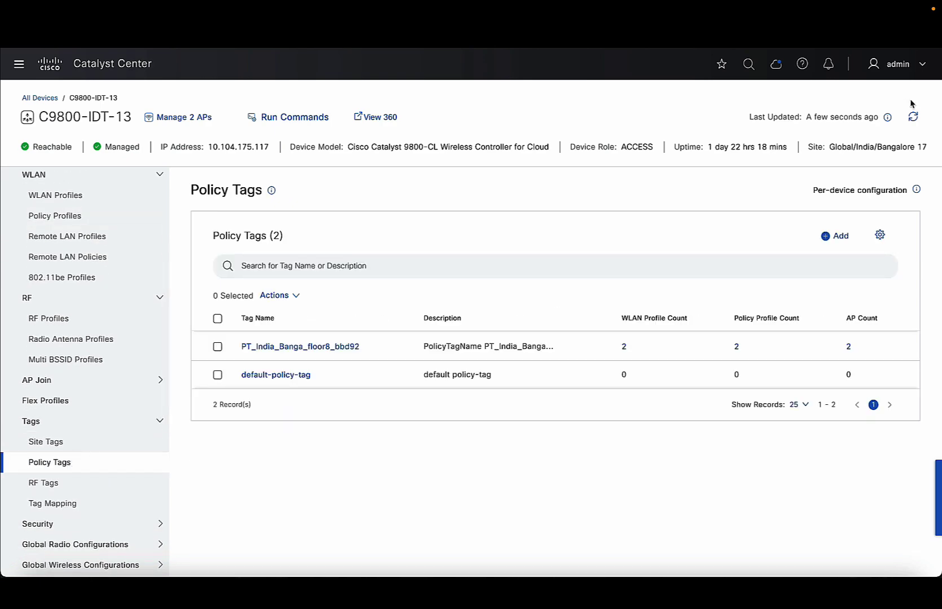
click(185, 118)
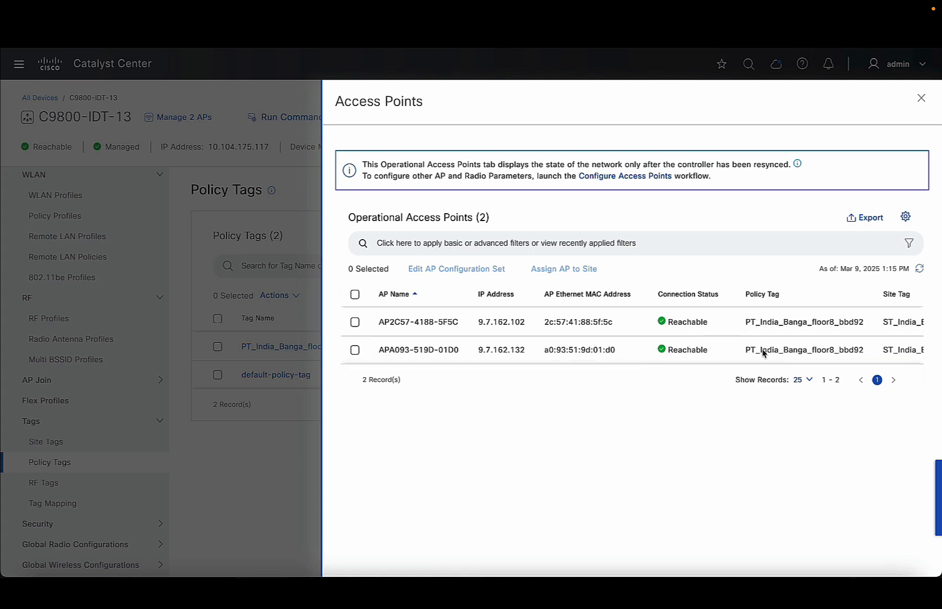
scroll(763, 354, right, 10)
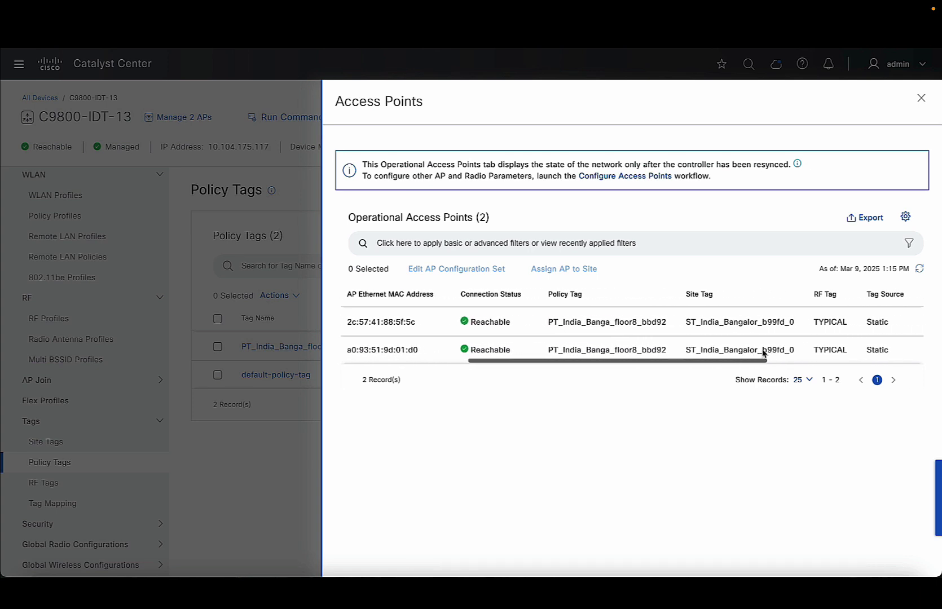
scroll(763, 353, right, 8)
key(Escape)
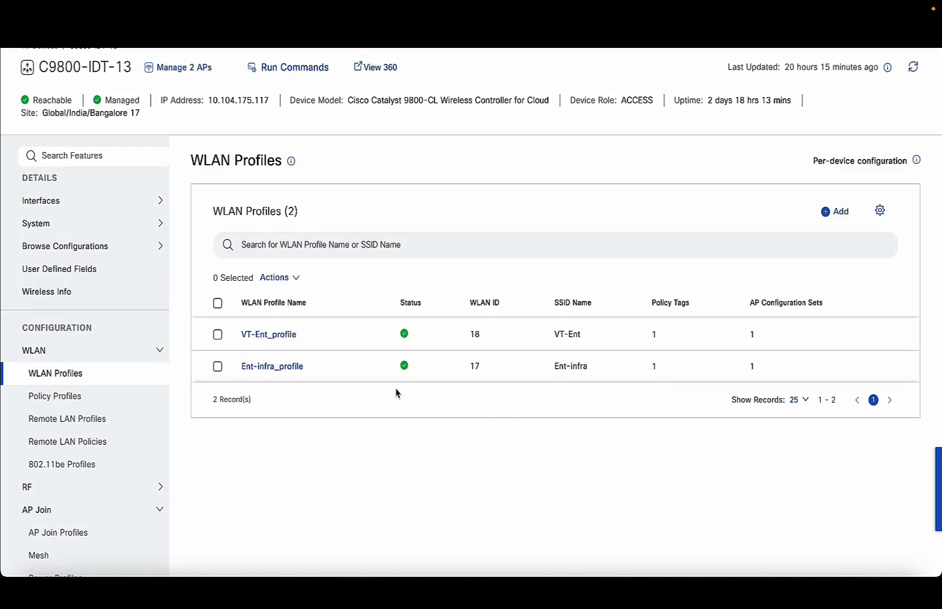
- Clear Local Site on site tag ST_India_Bangalor_b99fd_0, keeping default-flex-profile
scroll(95, 393, down, 2)
scroll(94, 392, down, 4)
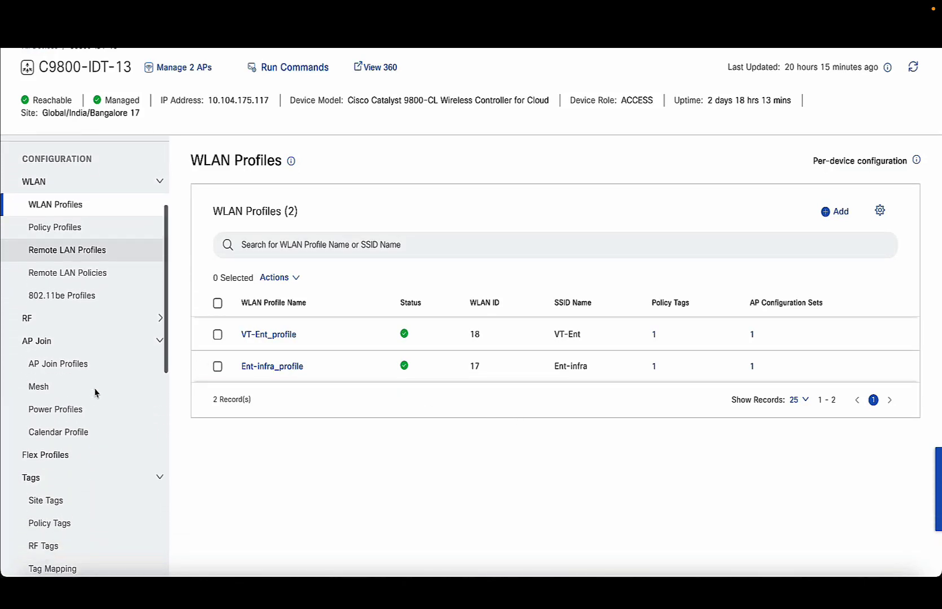
click(55, 472)
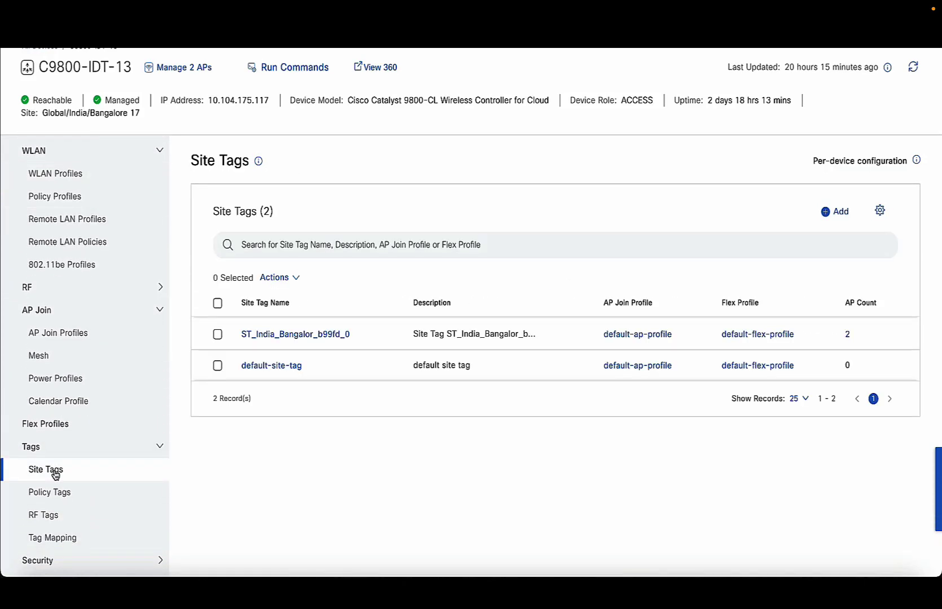
click(296, 335)
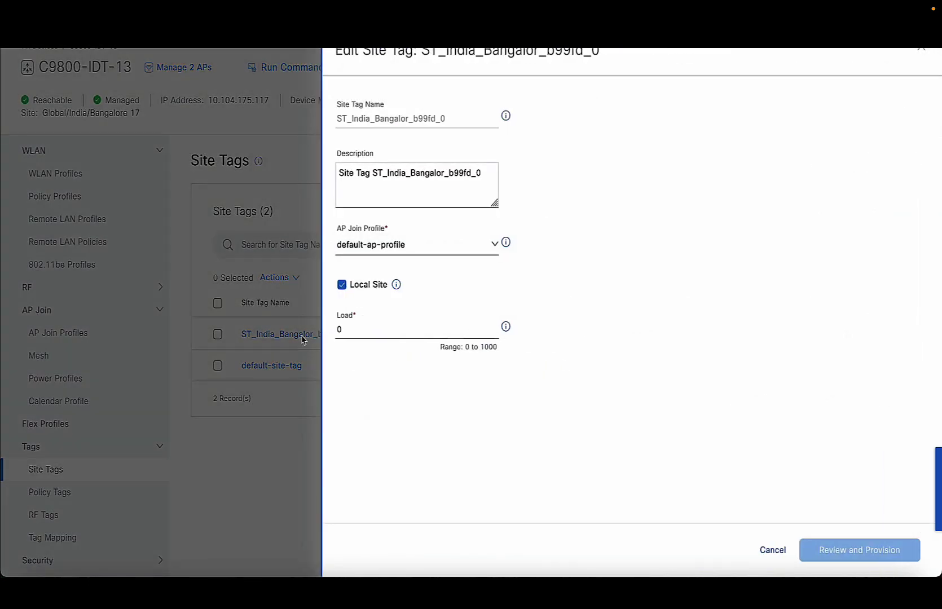
click(342, 286)
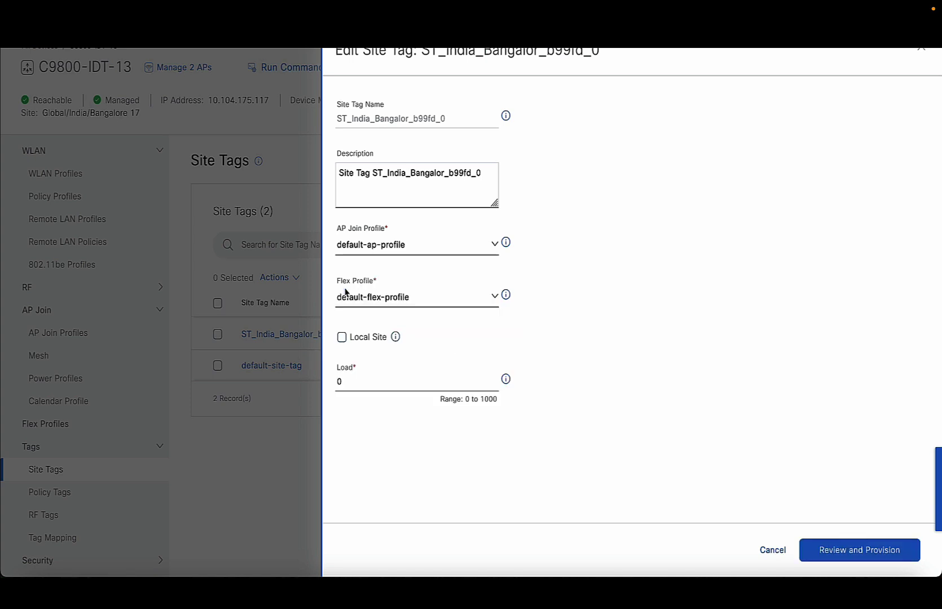
click(383, 303)
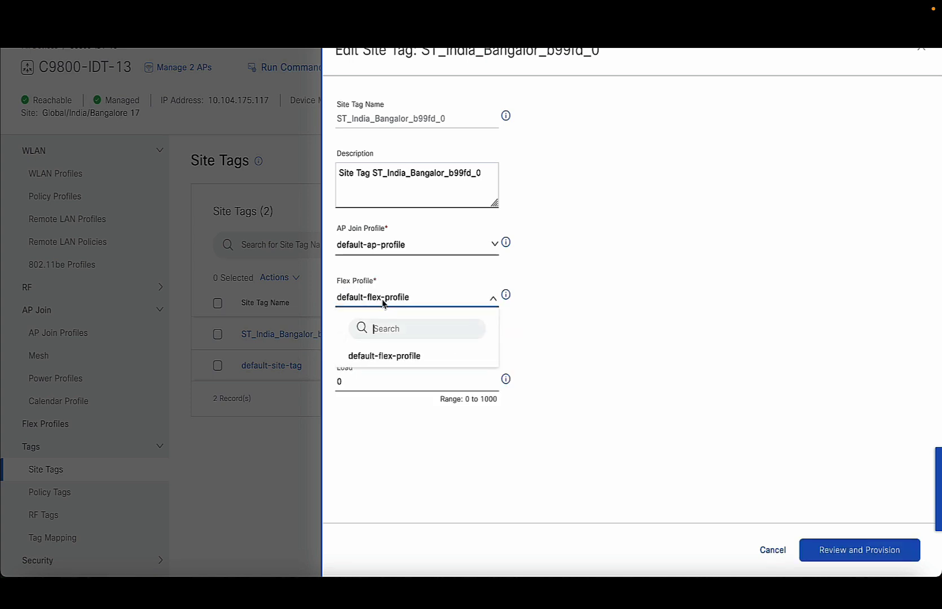
click(382, 303)
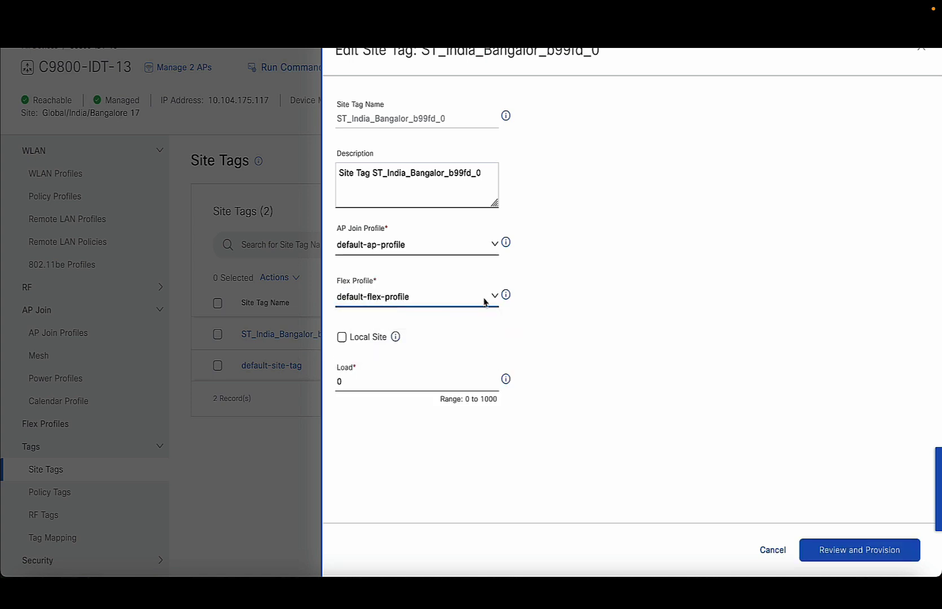
- Submit the site tag change for provisioning with Preview and Deploy
click(862, 547)
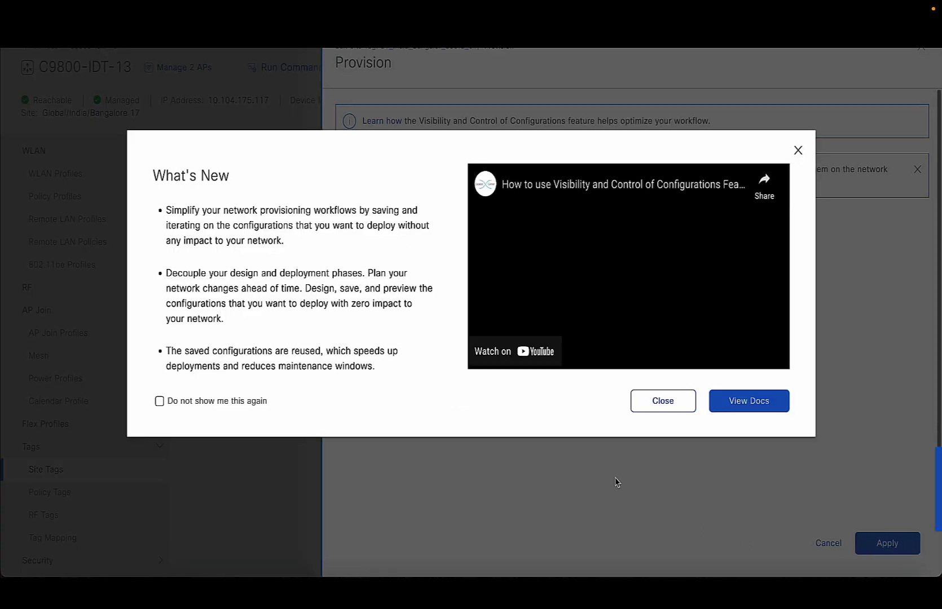
click(668, 407)
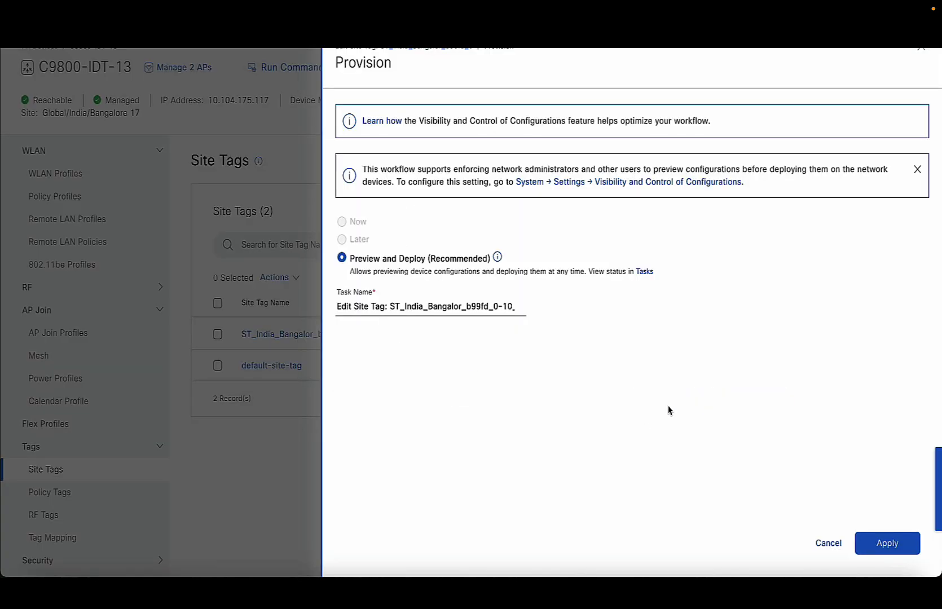
click(867, 537)
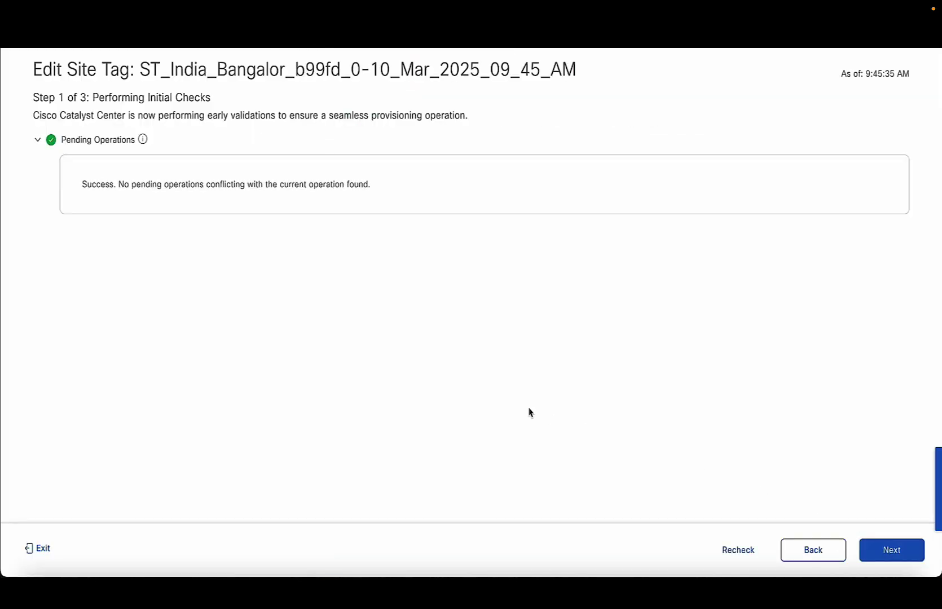
- Deploy the site tag change, then select VT-Ent_profile in the Policy Profiles list
click(875, 554)
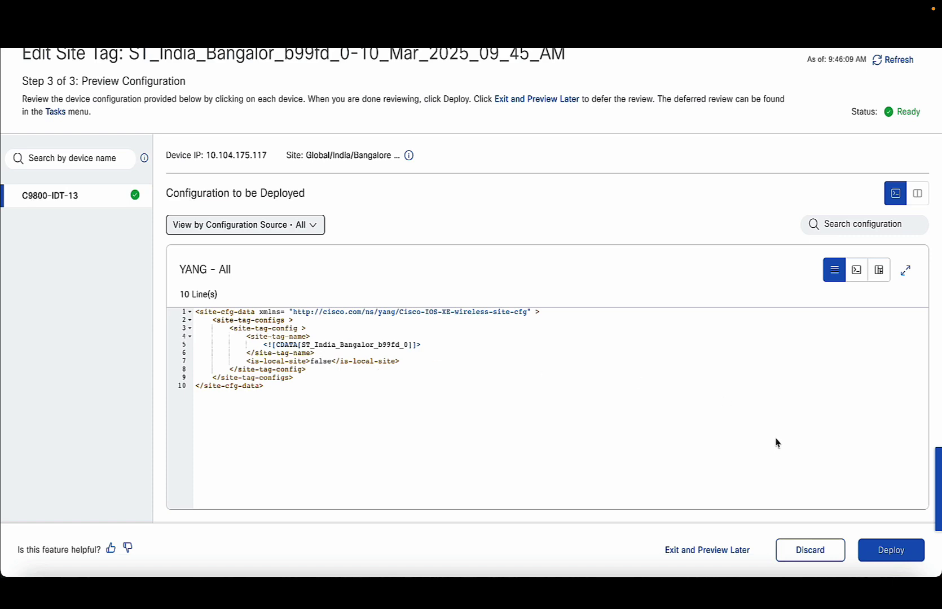
click(887, 553)
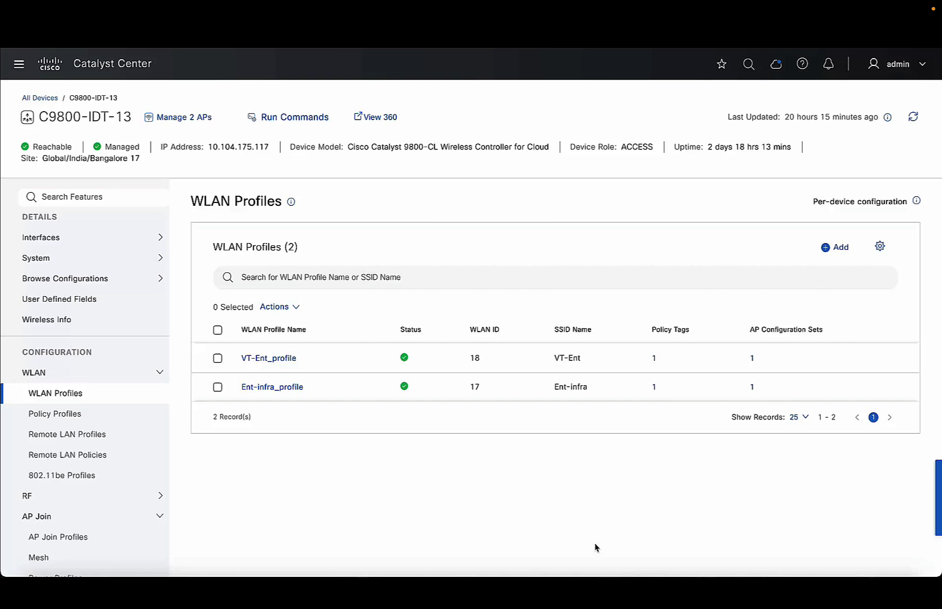
click(67, 416)
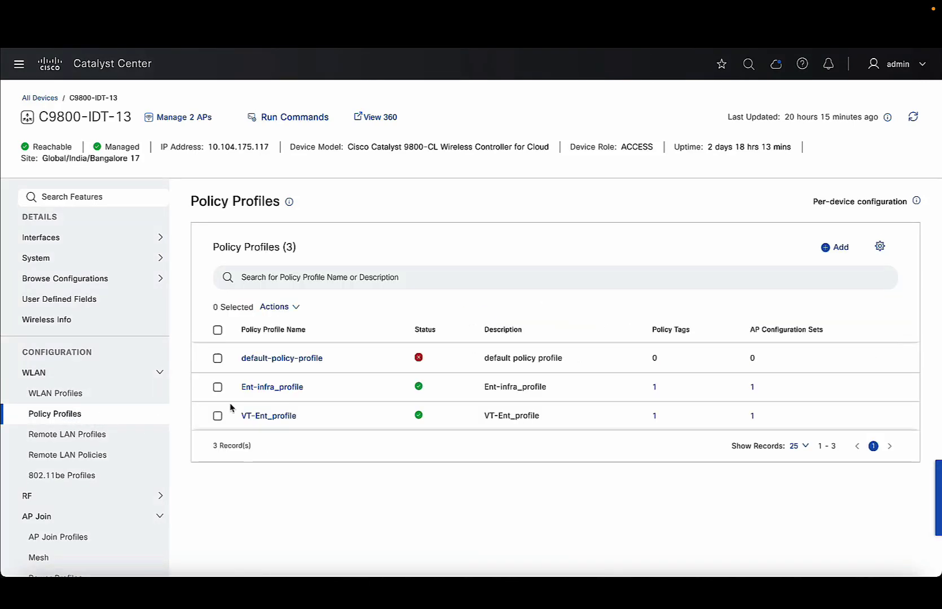
click(218, 415)
- Delete the VT-Ent_profile policy profile and confirm with Yes
click(287, 308)
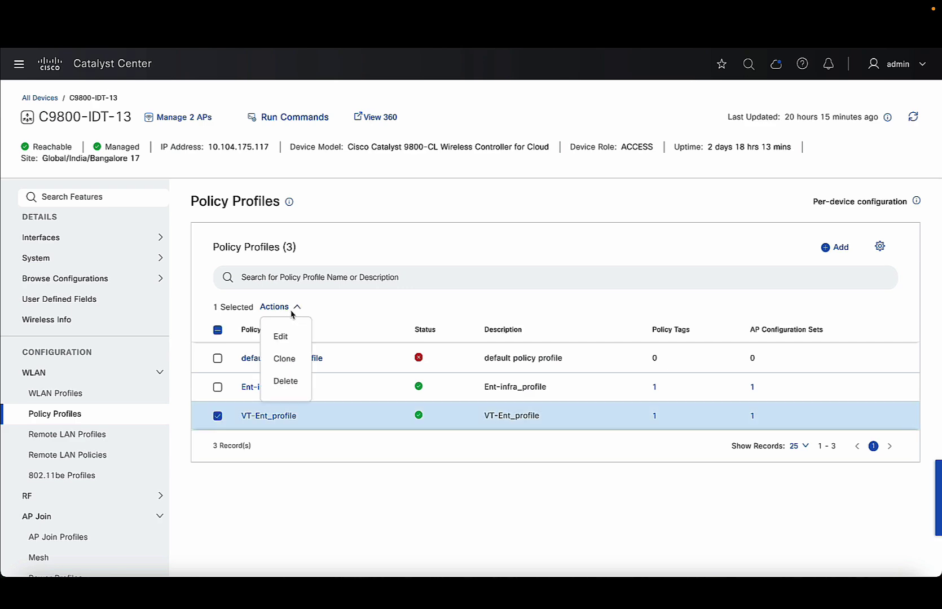
click(293, 380)
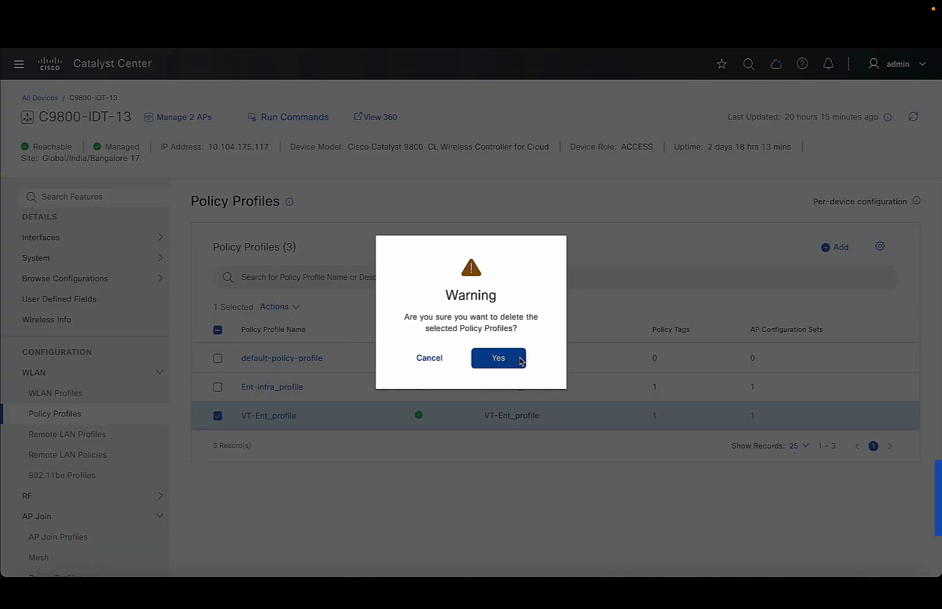
click(499, 359)
- Provision the deletion past the initial checks, then start a new policy profile
click(662, 418)
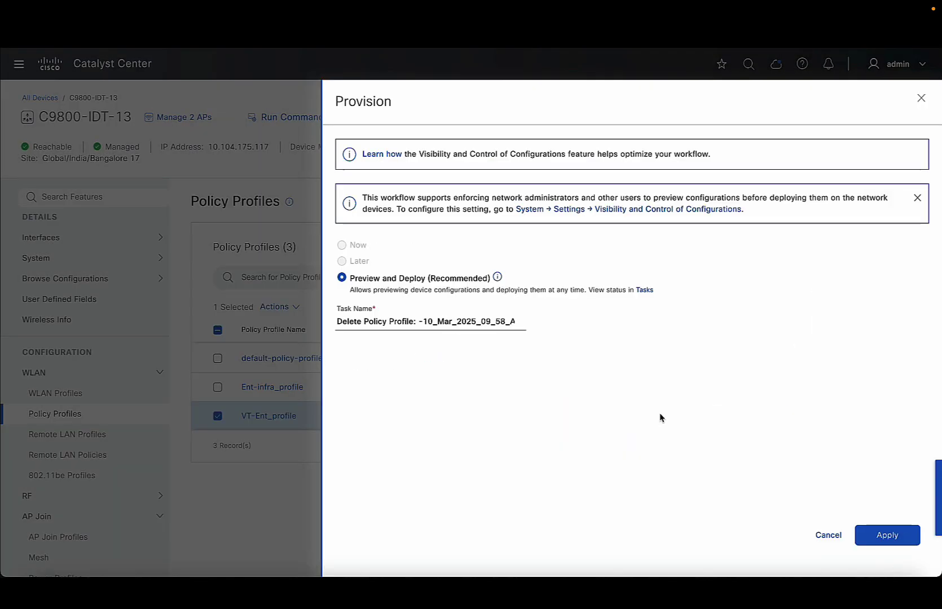
click(872, 534)
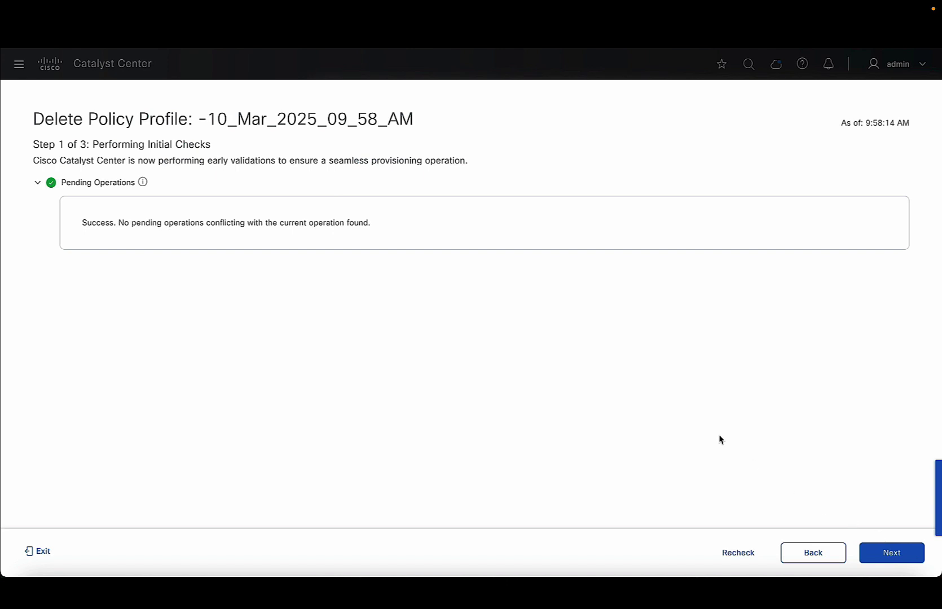
click(883, 554)
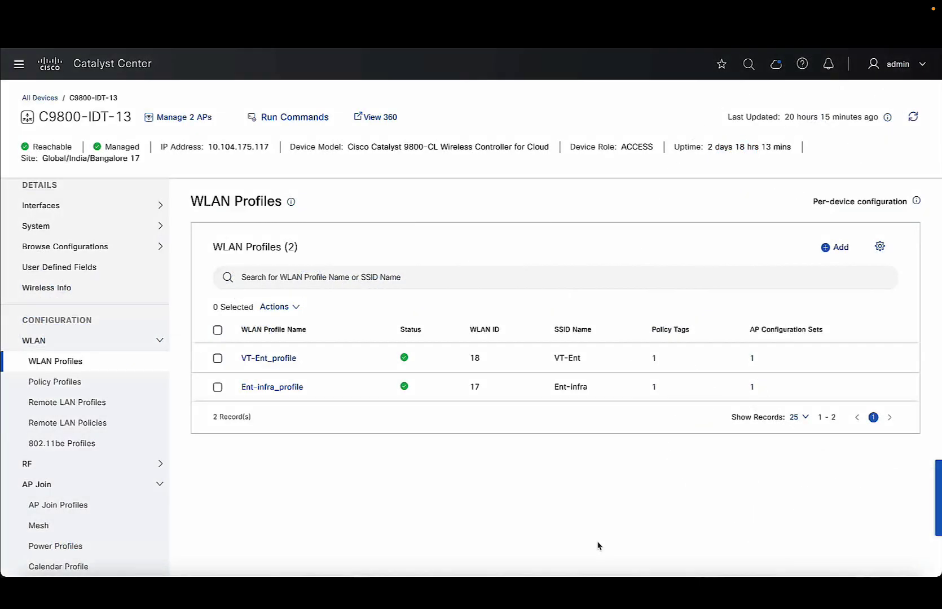
click(99, 387)
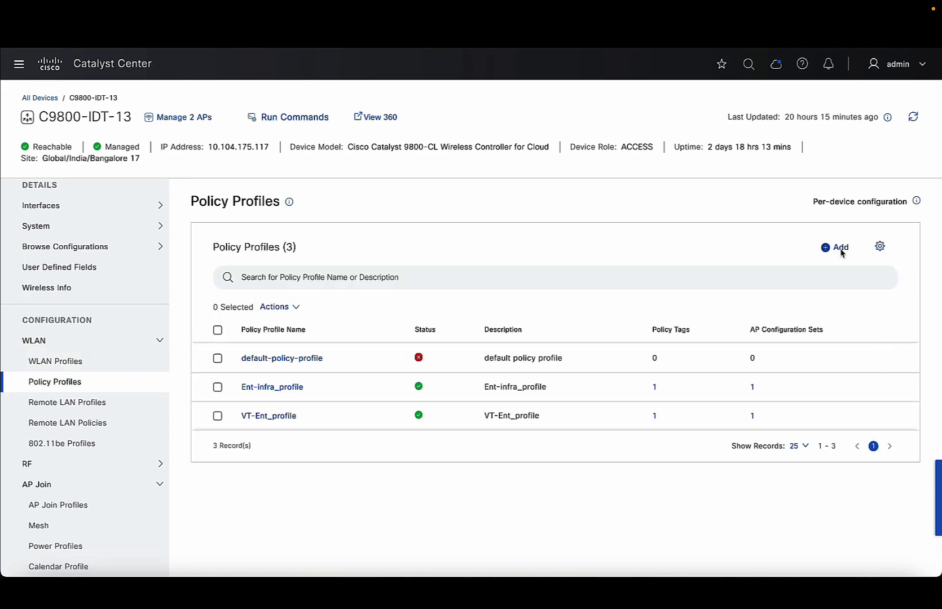
click(840, 248)
- Define policy profile Corp with status enabled and Vlan160 as its access VLAN
click(532, 206)
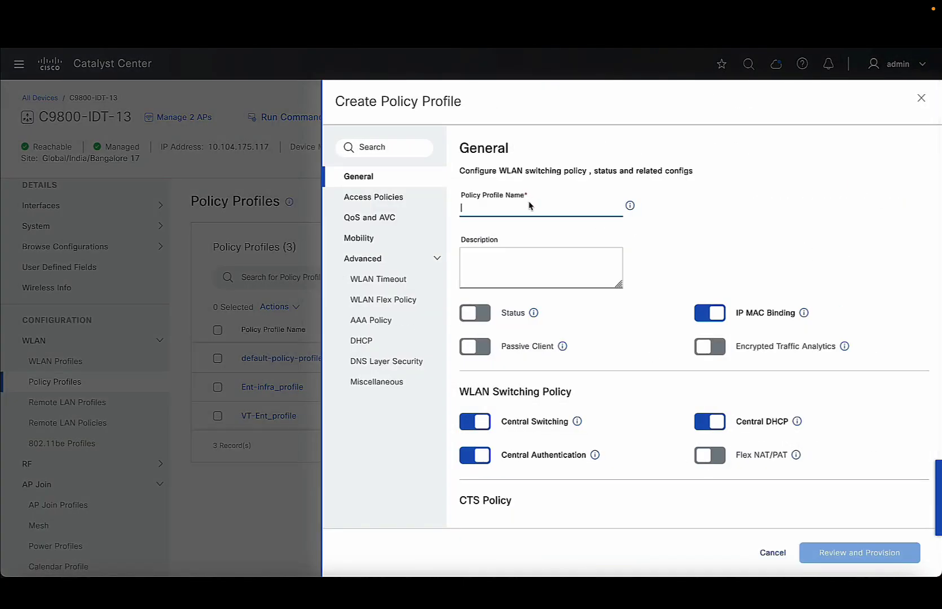
text(Co)
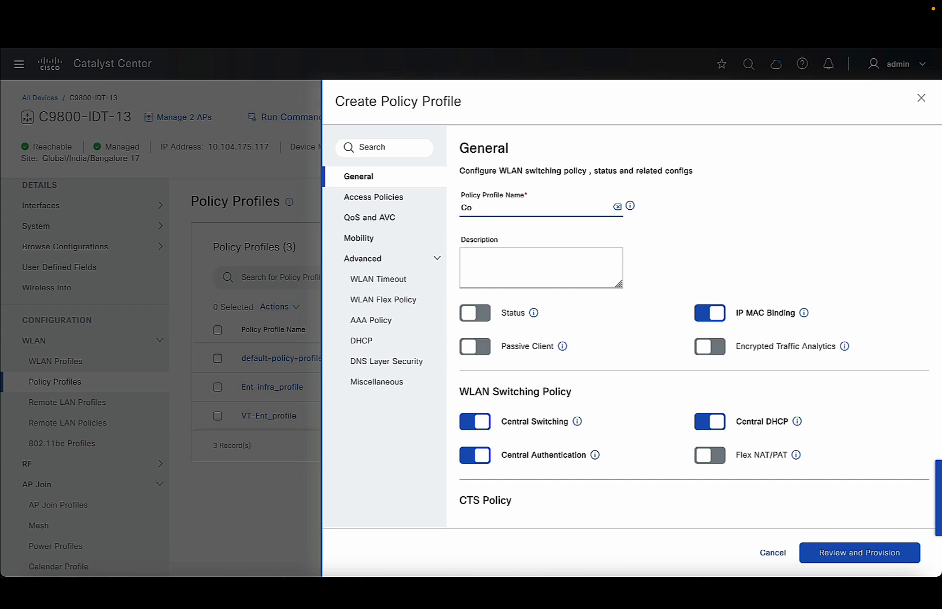
click(472, 313)
scroll(592, 323, down, 1)
scroll(592, 322, down, 2)
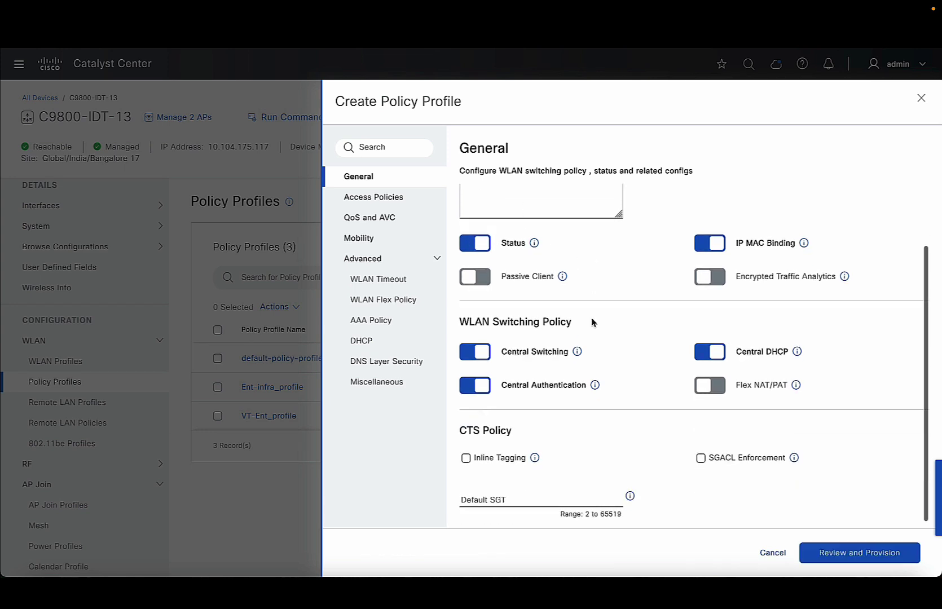
scroll(564, 294, down, 1)
click(381, 187)
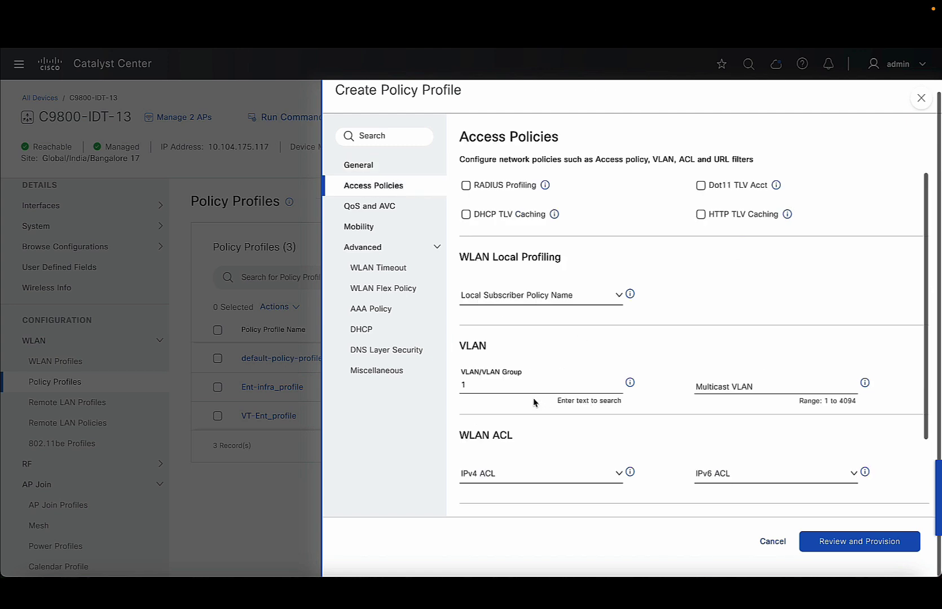
click(503, 391)
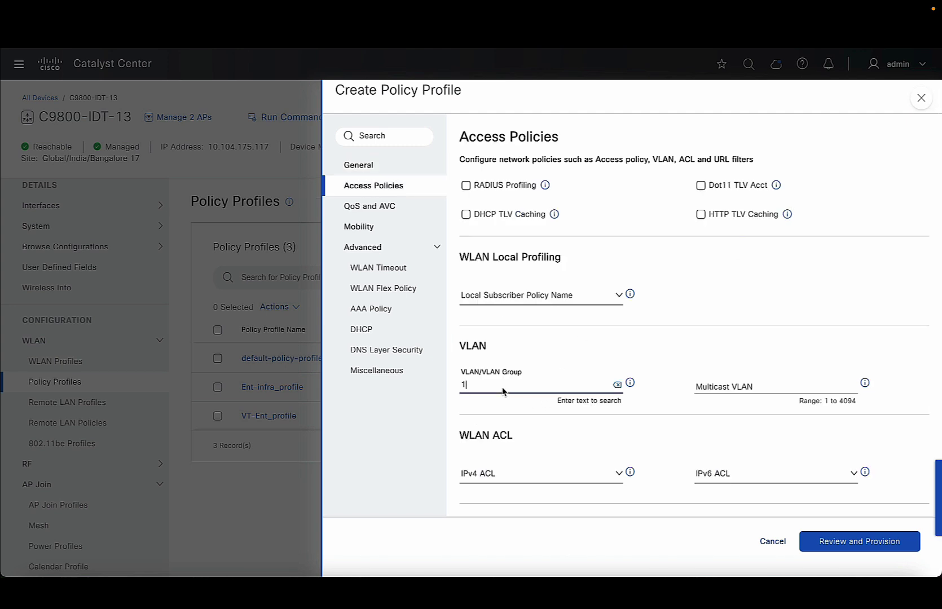
text(6)
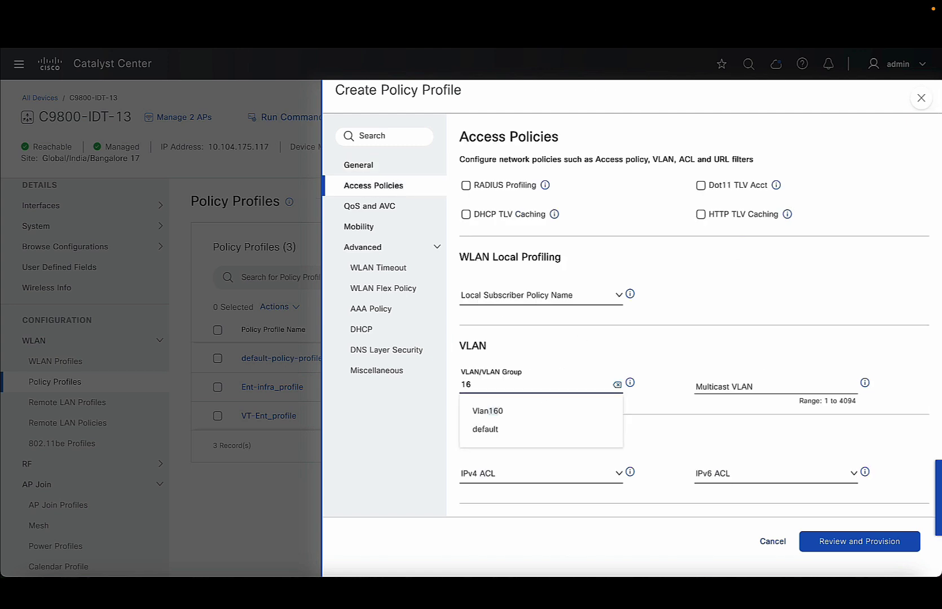
click(523, 415)
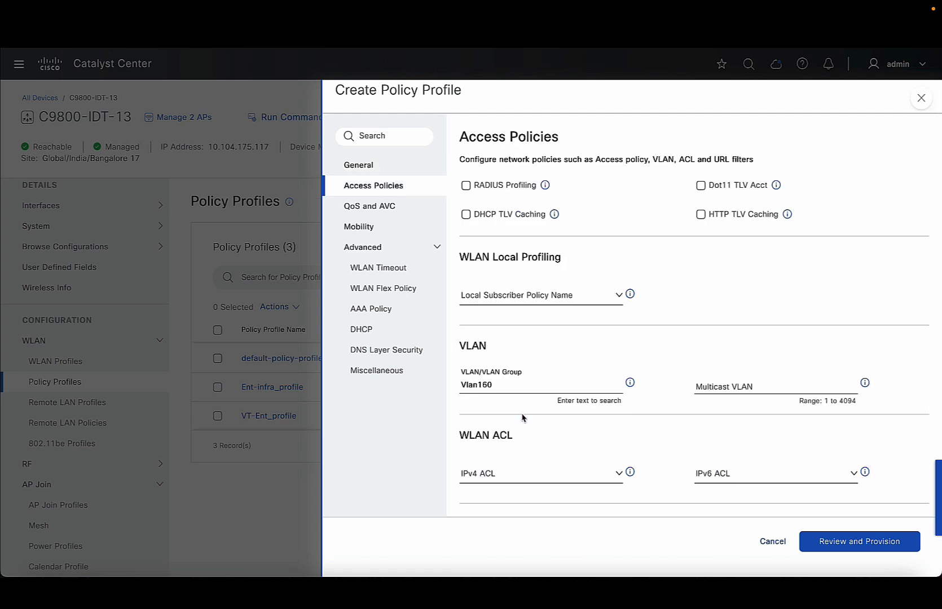
- Provision and deploy the Corp profile to C9800-IDT-13 to run now
click(854, 549)
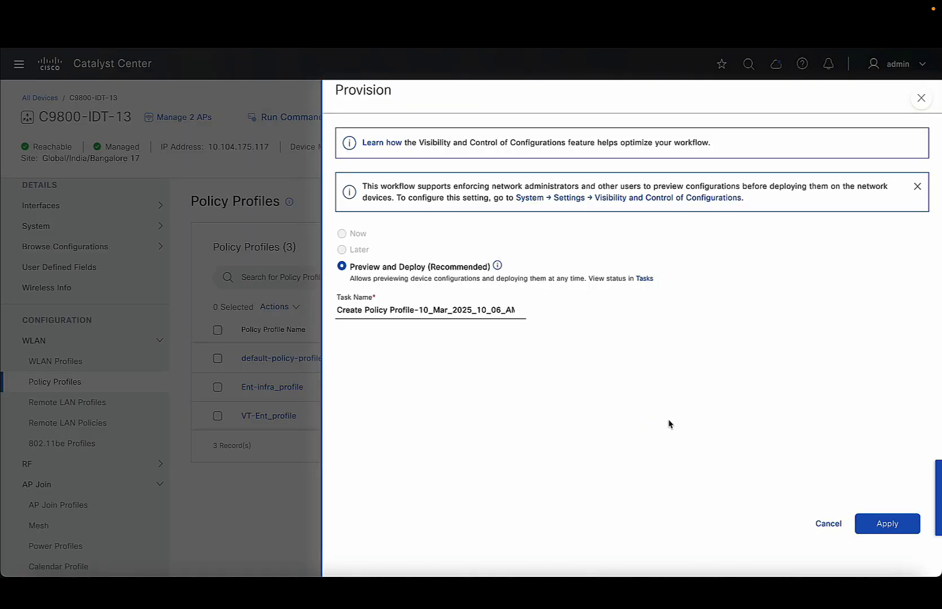
click(900, 526)
click(885, 553)
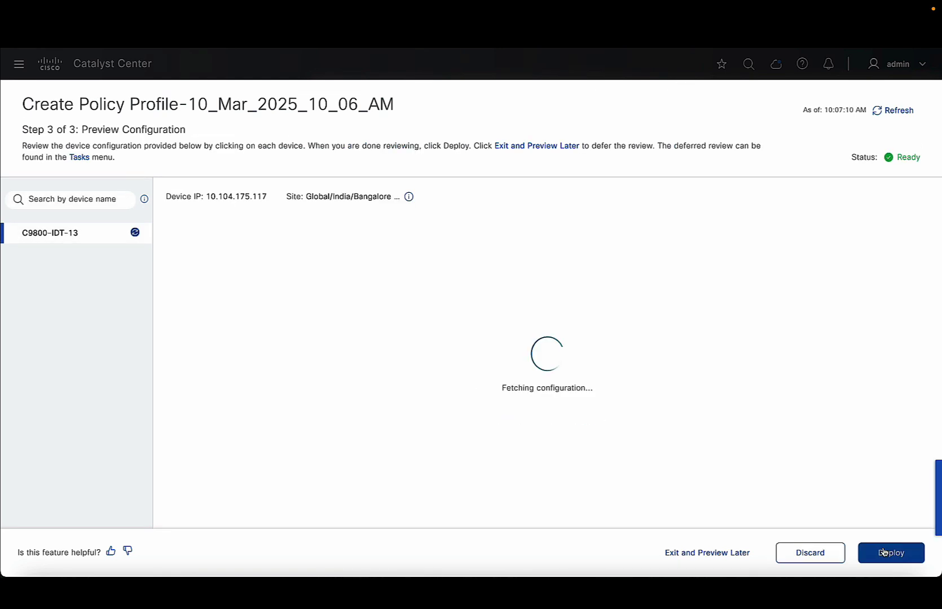
click(884, 552)
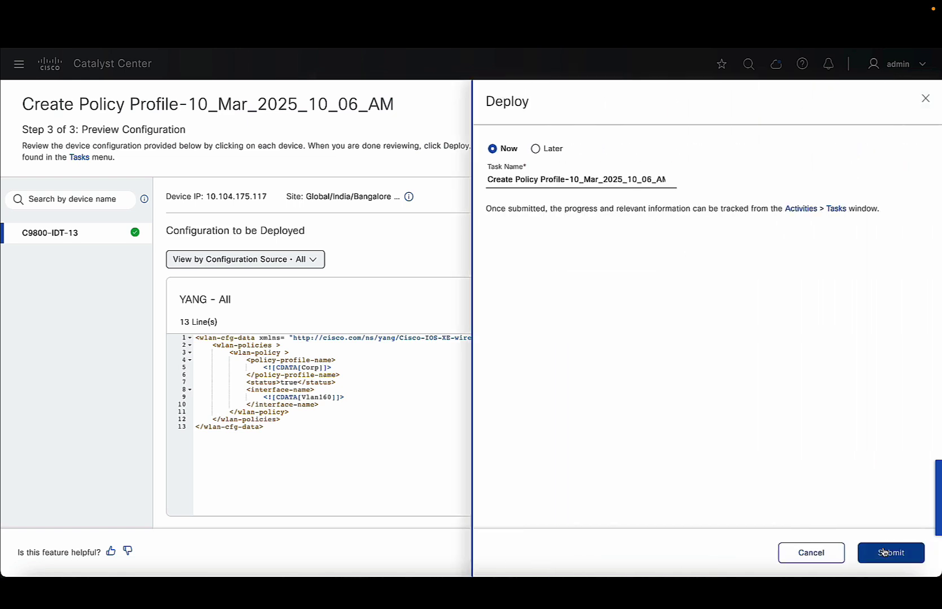
click(883, 554)
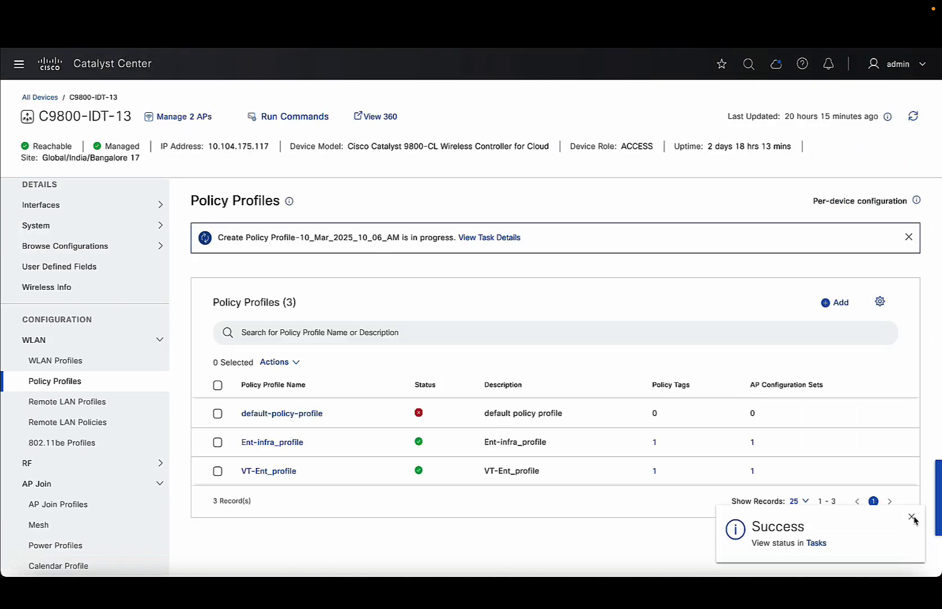
click(912, 518)
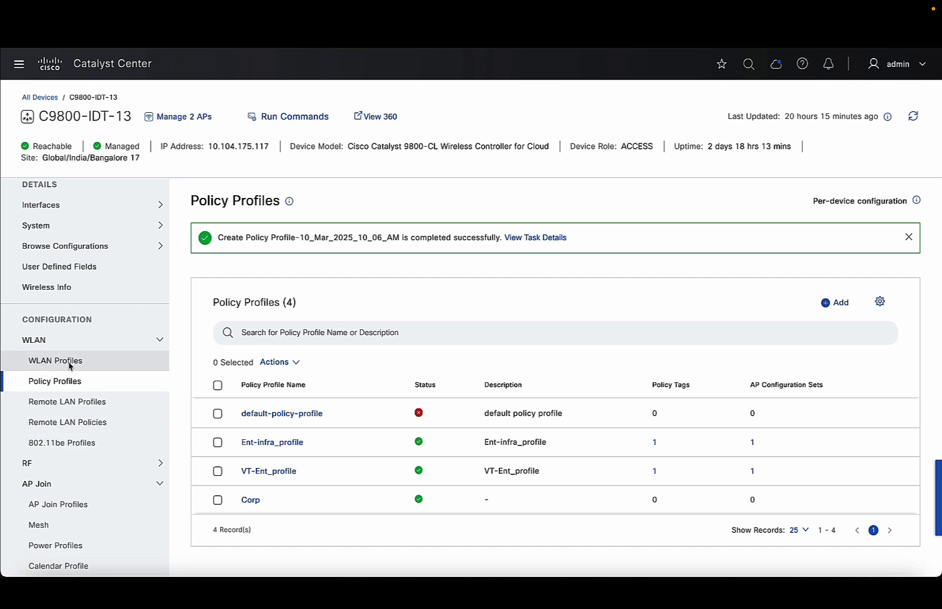
- Confirm Corp appears among four policy profiles, then go to Tags > Policy Tags
scroll(69, 367, down, 4)
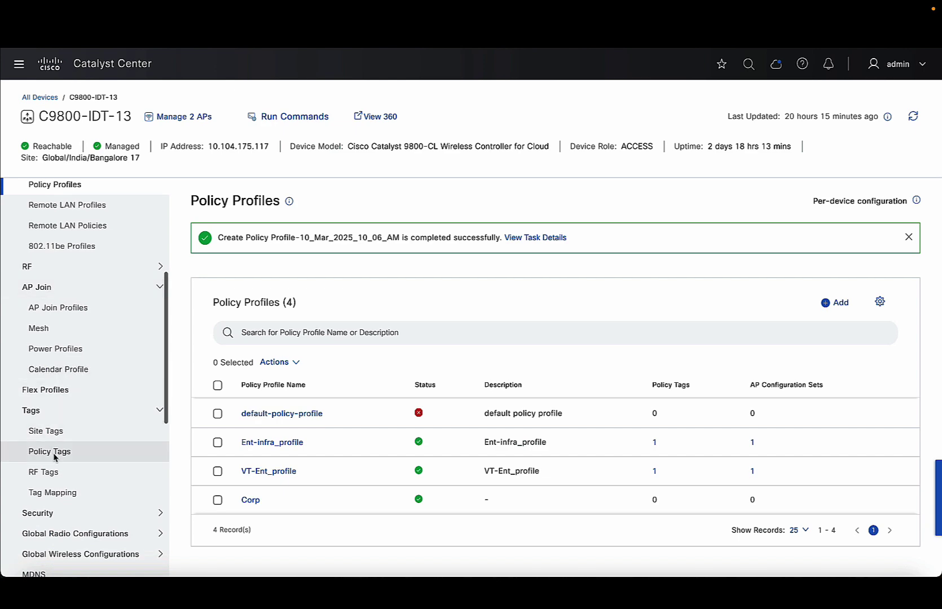
click(53, 454)
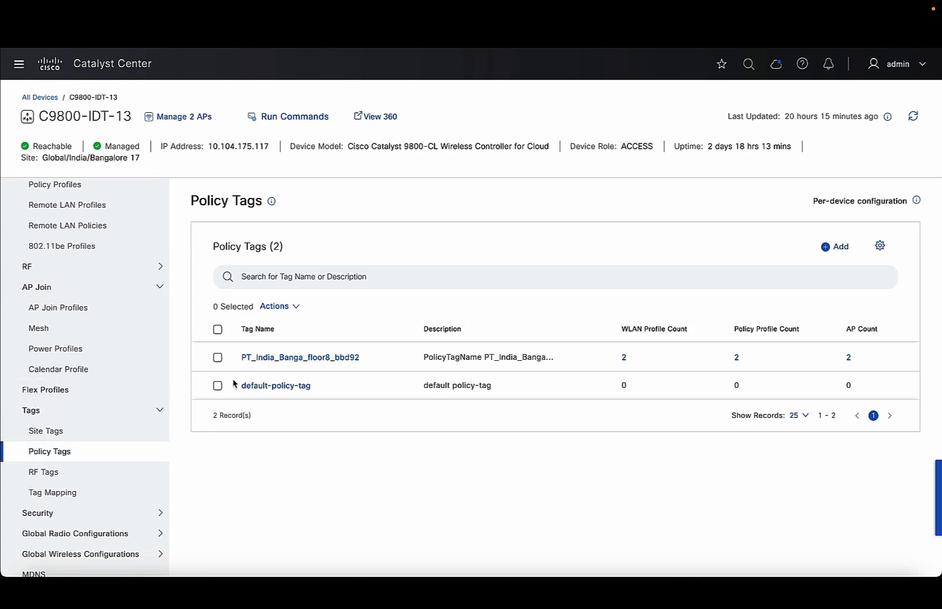
- In PT_India_Banga_floor8_bbd92, remap WLAN VT-Ent_profile to policy profile Corp and save
click(297, 359)
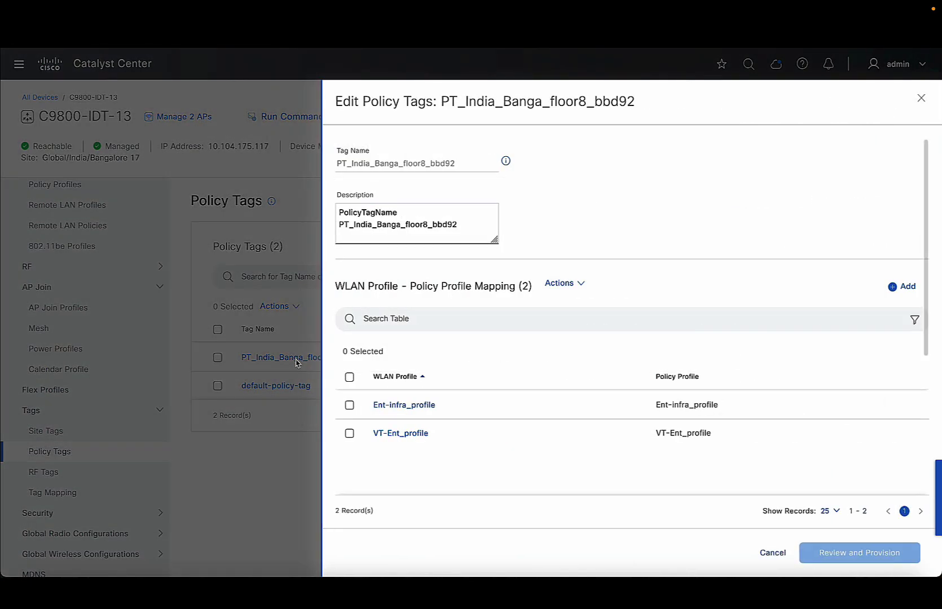
click(349, 433)
click(558, 285)
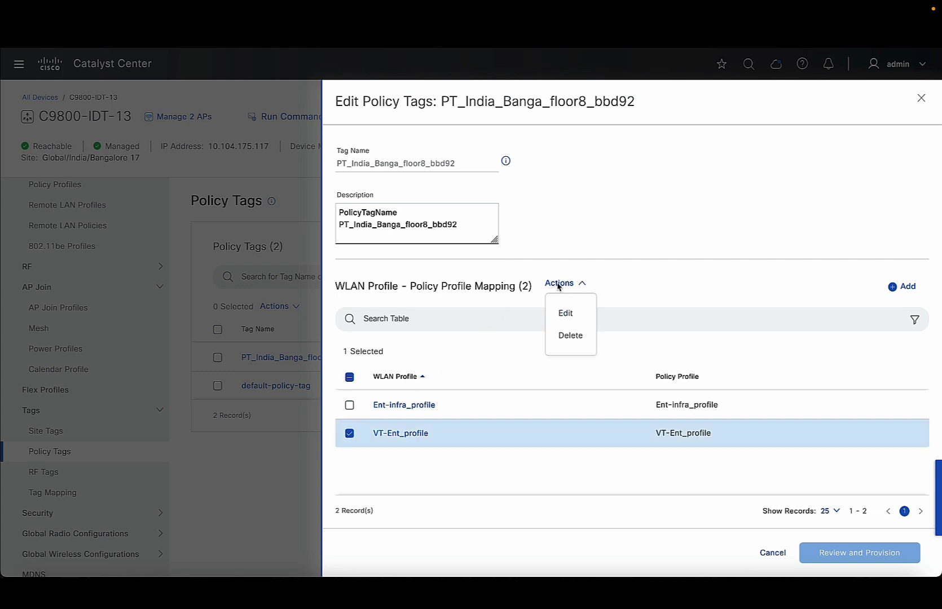
click(565, 313)
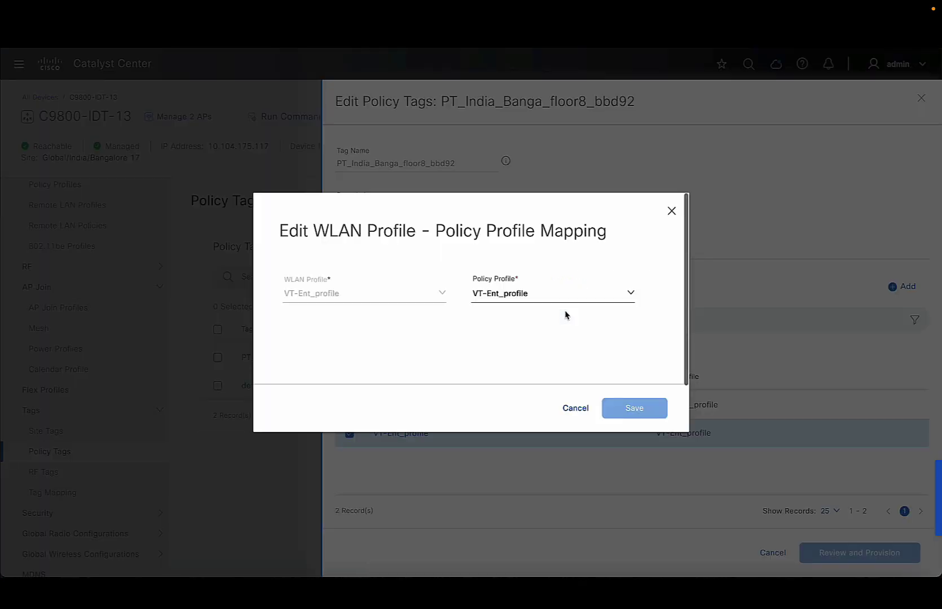
click(530, 297)
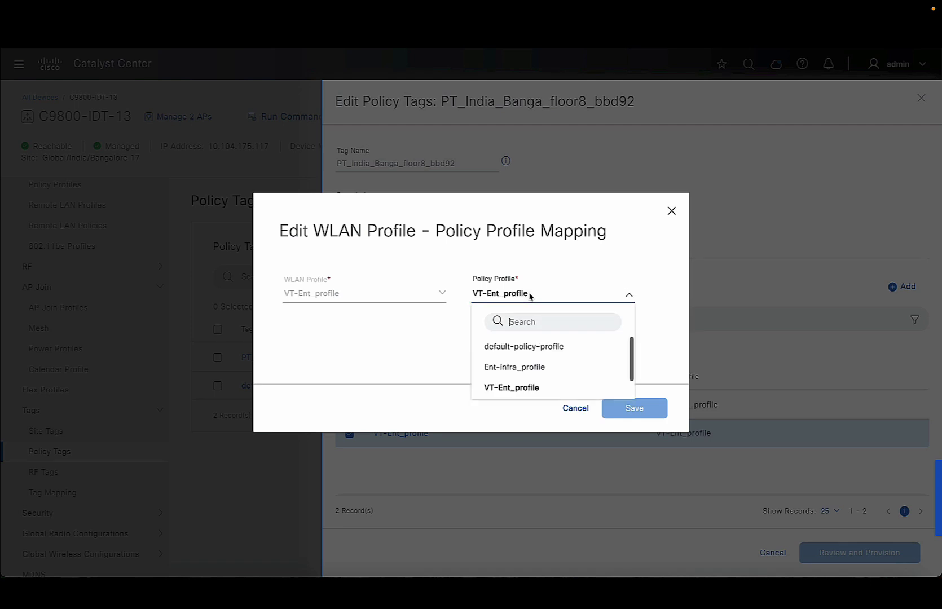
scroll(533, 351, down, 1)
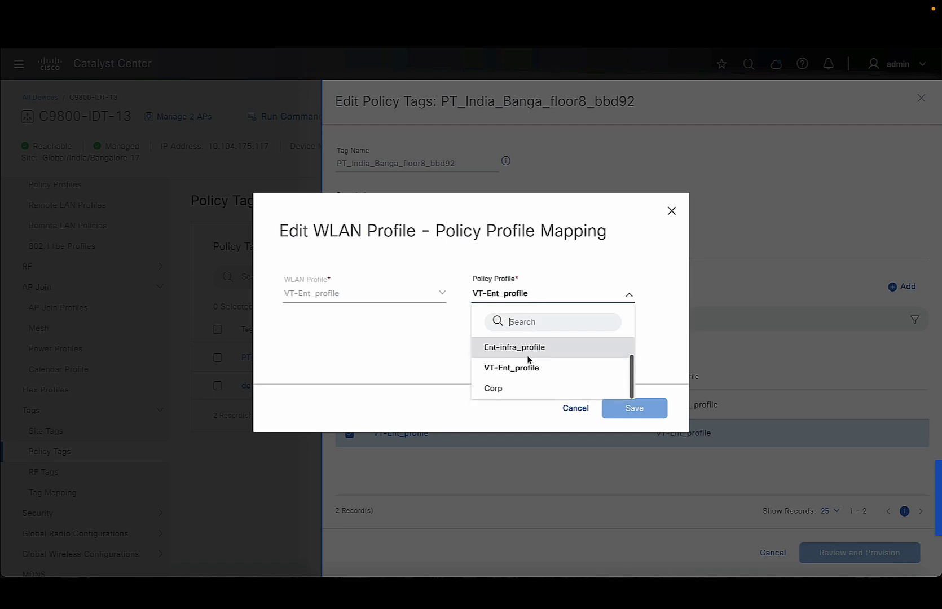
click(494, 389)
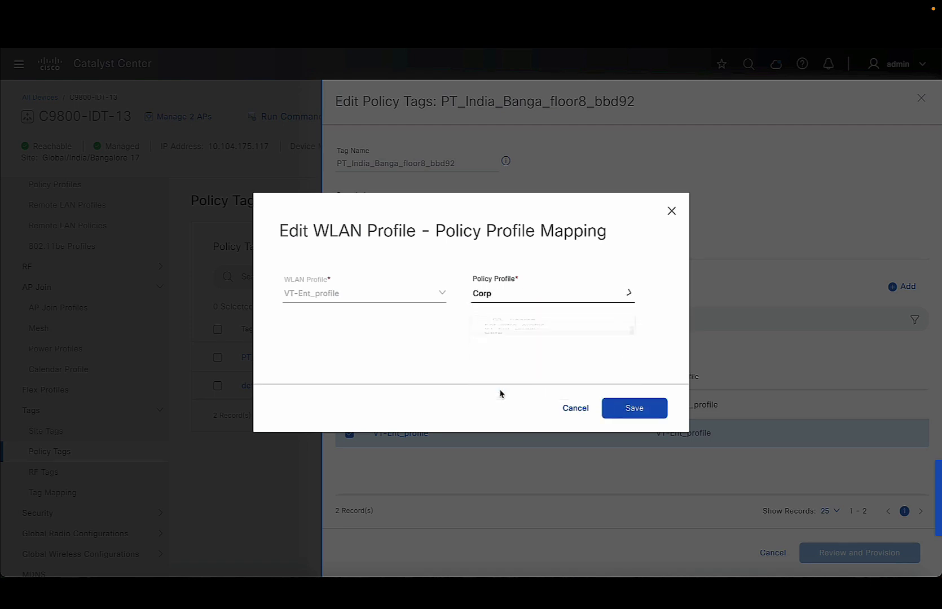
click(645, 413)
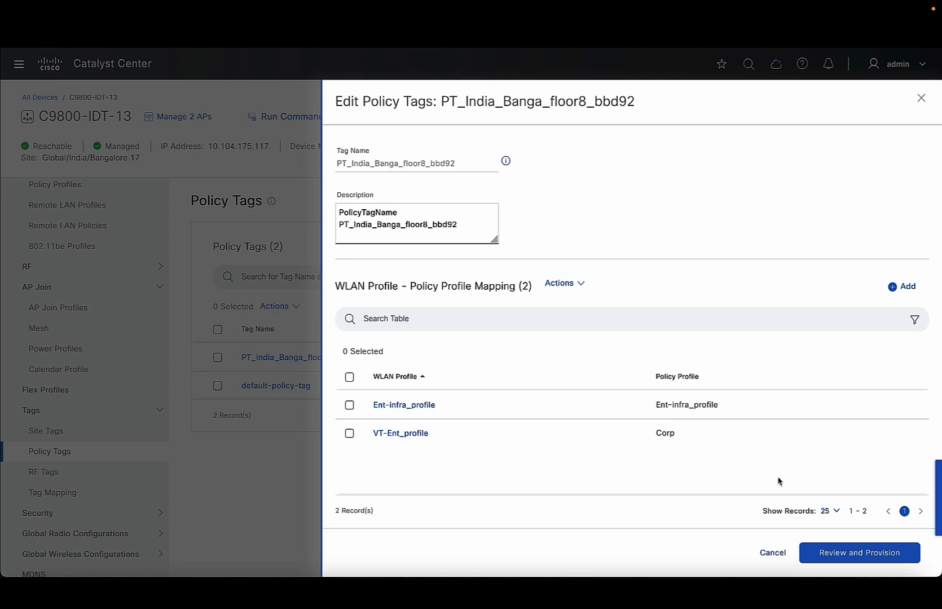
click(840, 556)
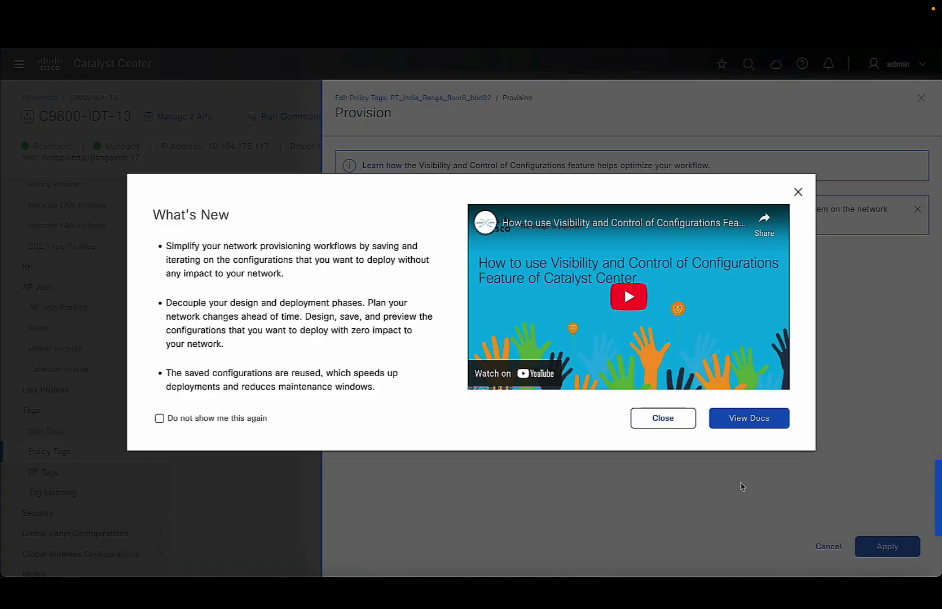
- Apply, preview and deploy the PT_India_Banga_floor8_bbd92 tag change to run now
click(669, 420)
click(880, 550)
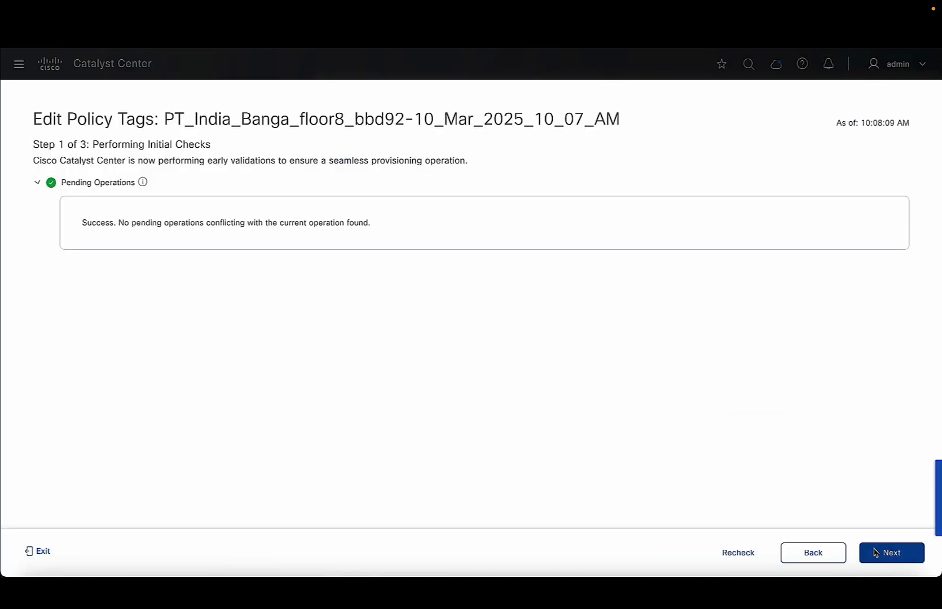
click(896, 554)
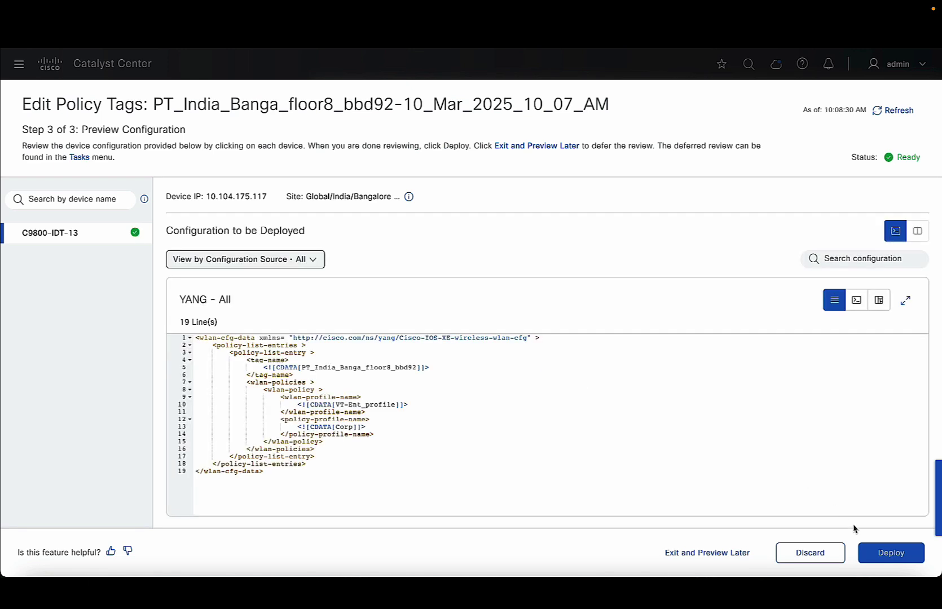
click(887, 556)
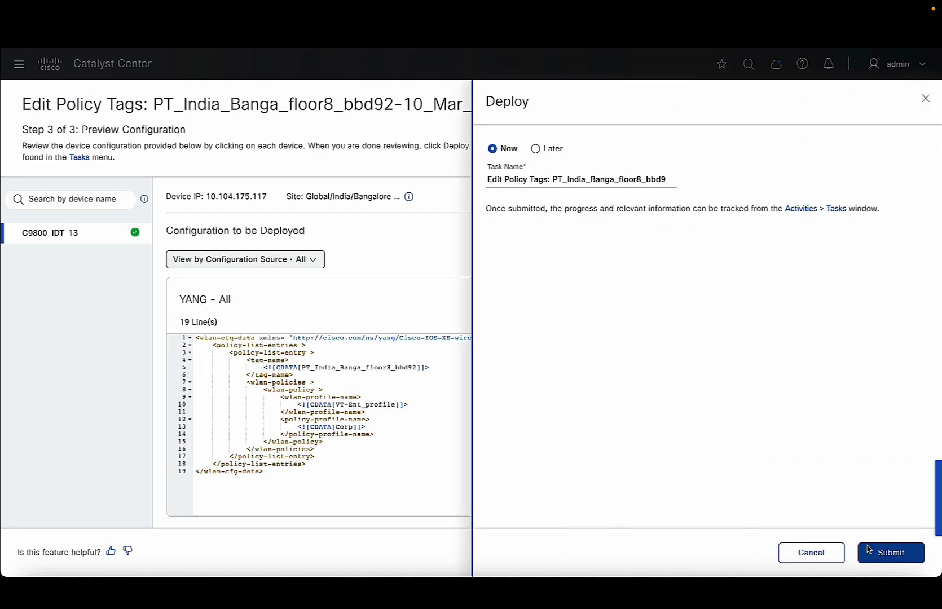
click(896, 556)
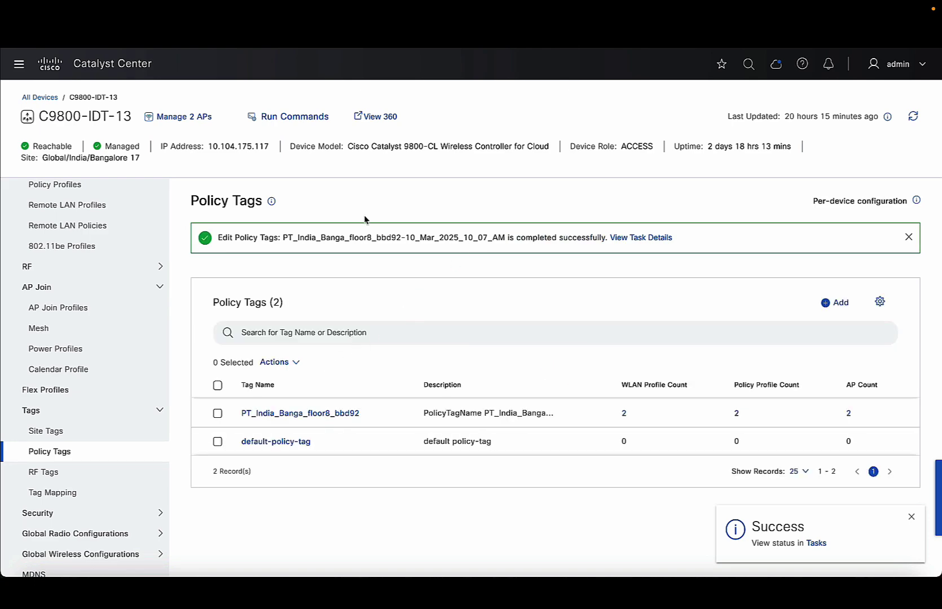
click(326, 415)
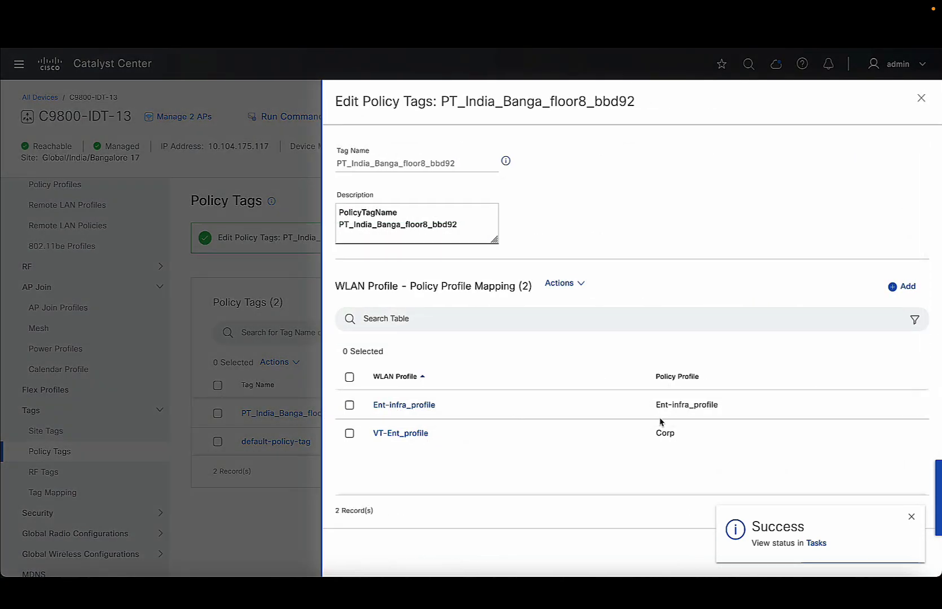
click(921, 100)
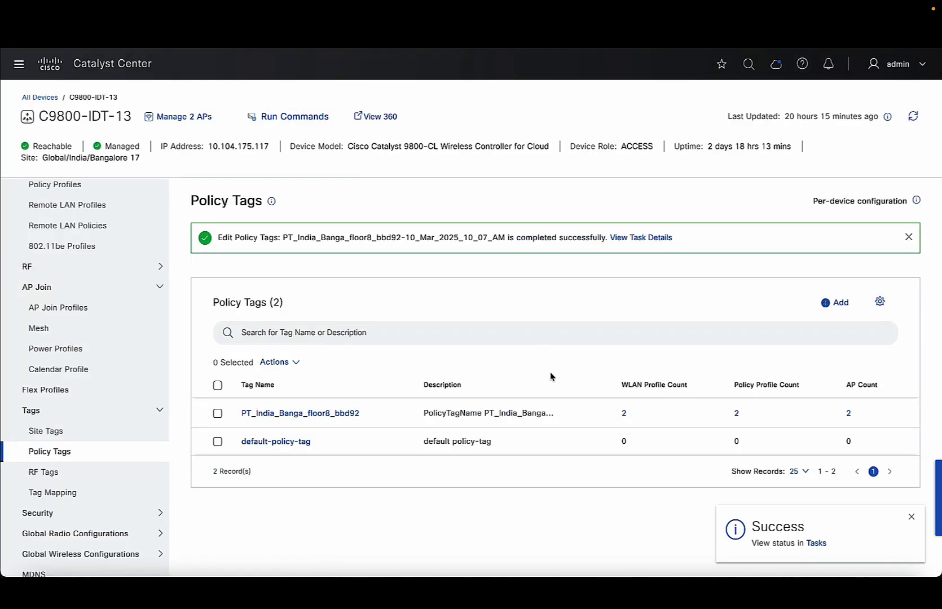